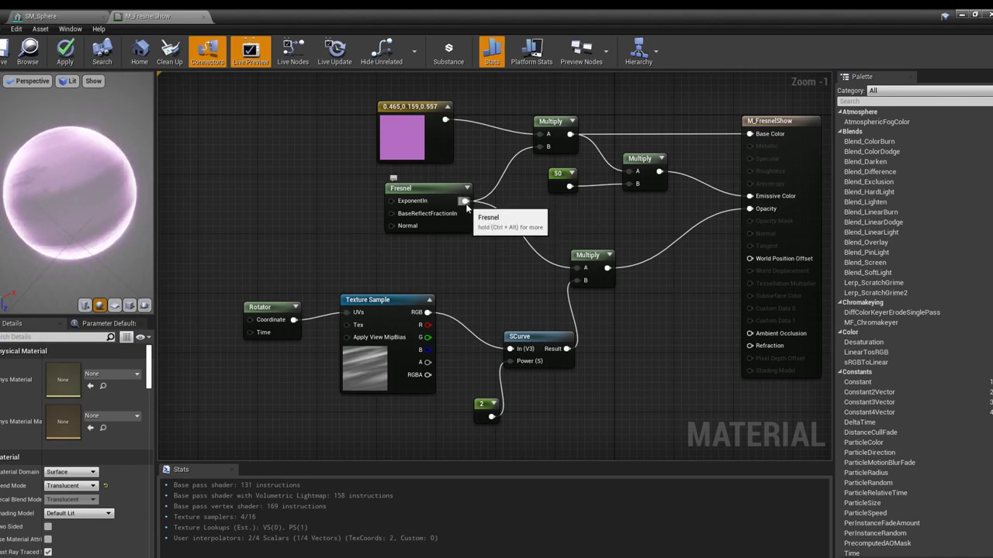
Connect the Fresnel output directly to Opacity in M_FresnelShow, bypassing the textured Multiply branch
left_click_drag(466, 200, 750, 208)
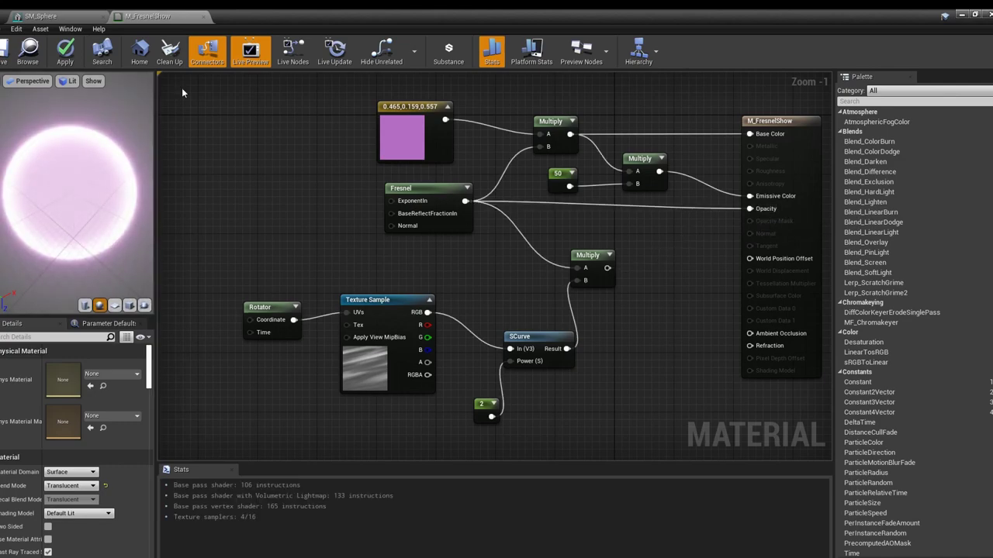
Create a new material named M_Fresnel in Content/Materials and open it in the Material Editor
left_click(960, 16)
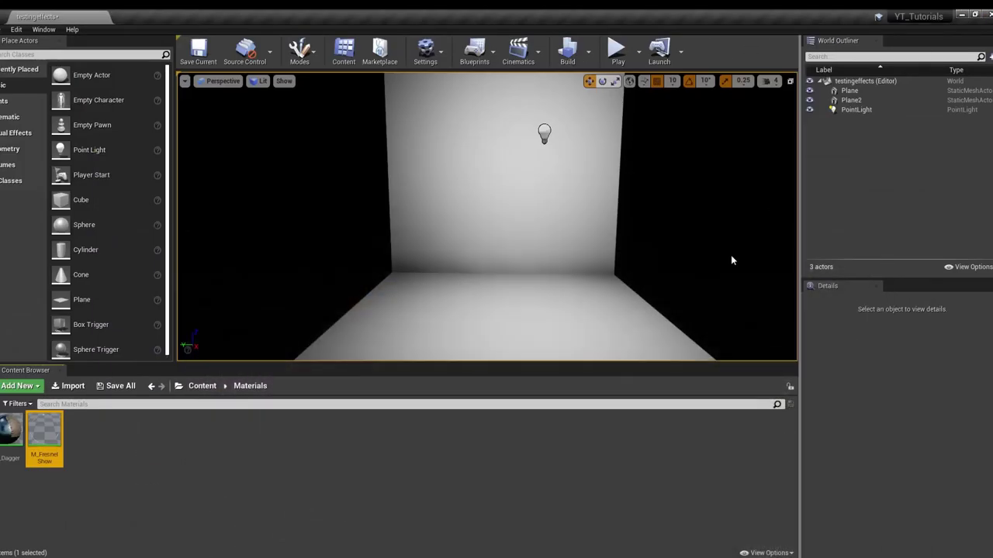
right_click(149, 463)
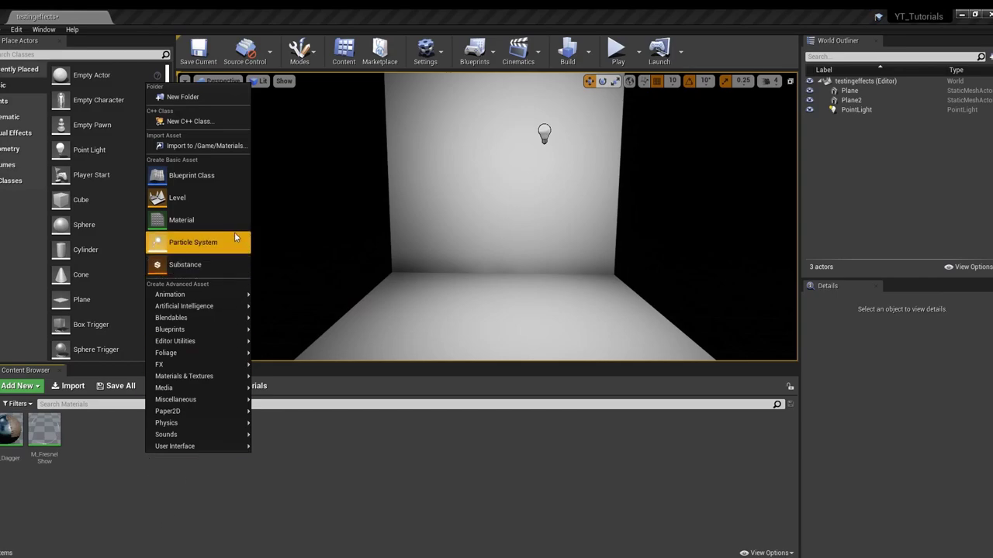
left_click(170, 222)
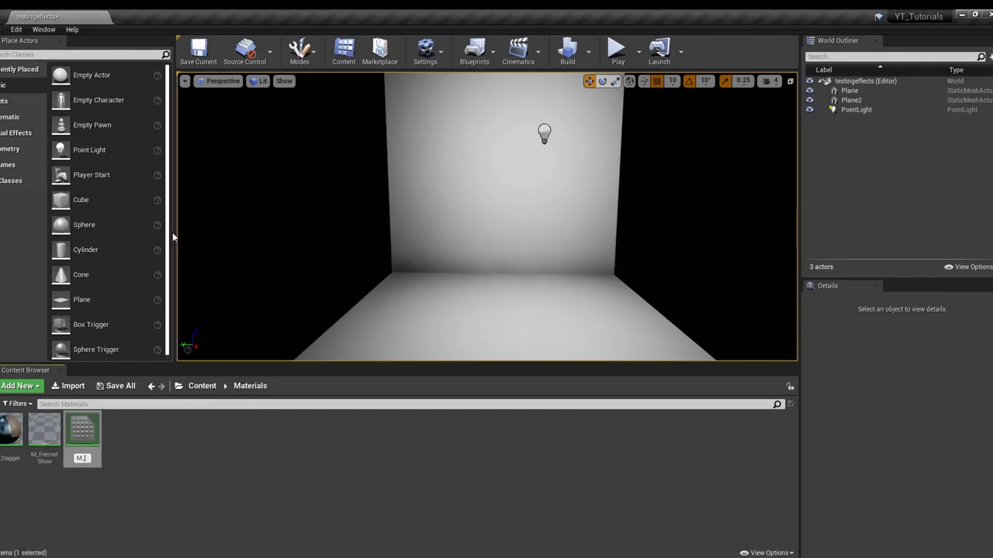
key("Return")
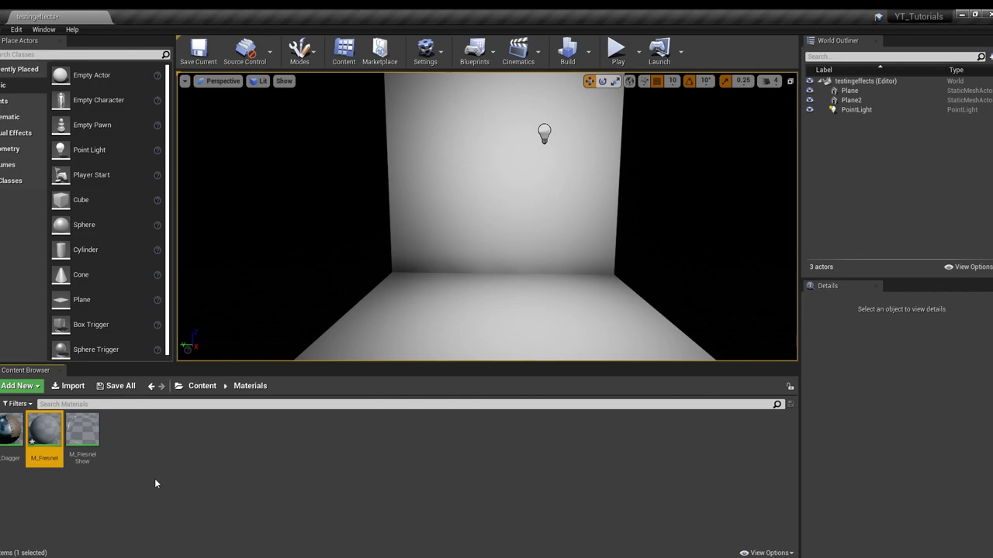
double_click(52, 429)
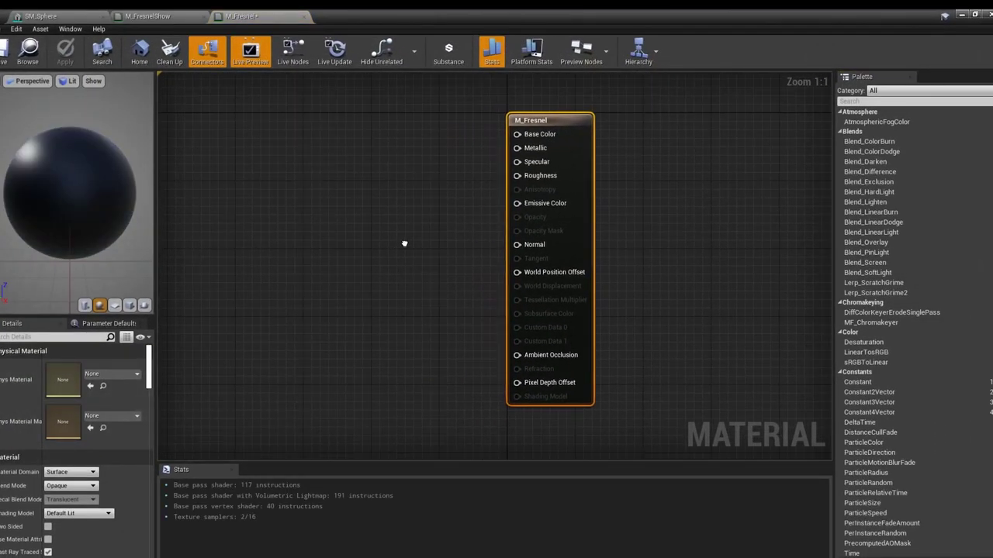
Set M_Fresnel's Blend Mode to Translucent
right_click_drag(404, 244, 511, 229)
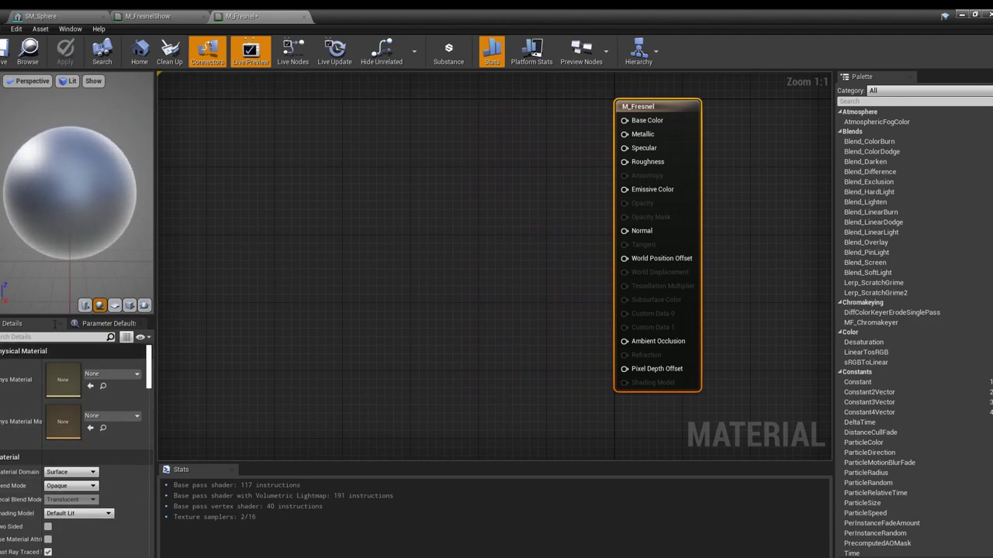
right_click_drag(280, 323, 385, 339)
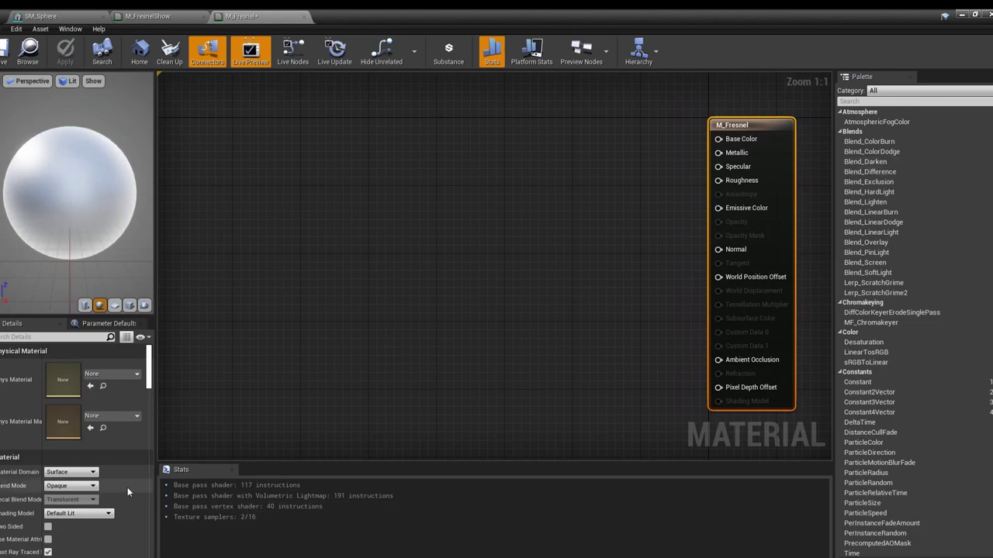
left_click(70, 486)
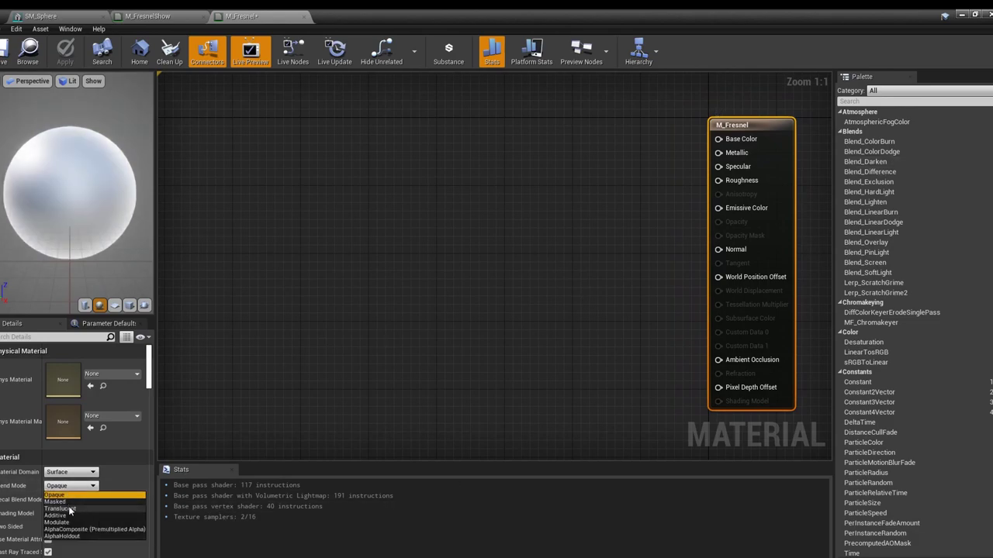
left_click(70, 509)
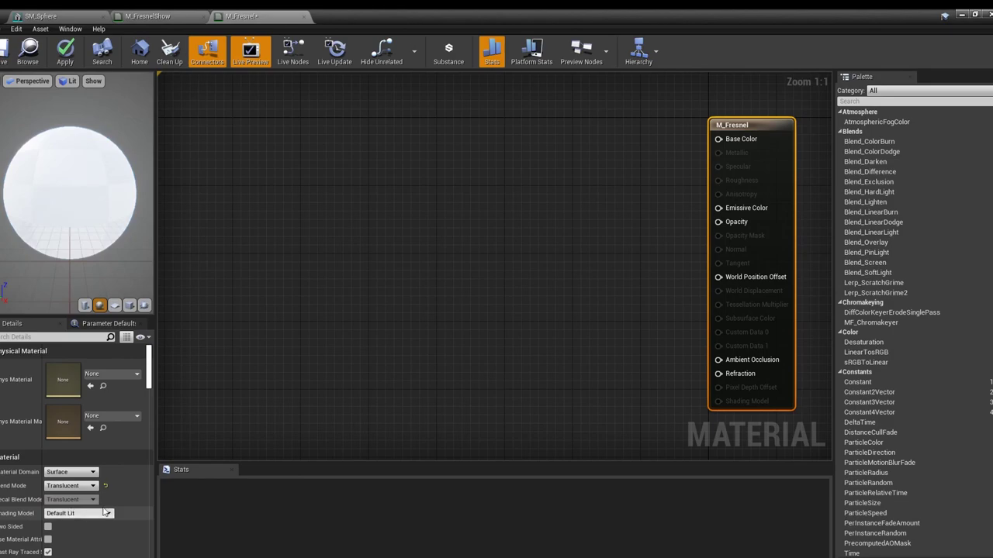
right_click_drag(555, 227, 514, 282)
right_click_drag(315, 221, 286, 175)
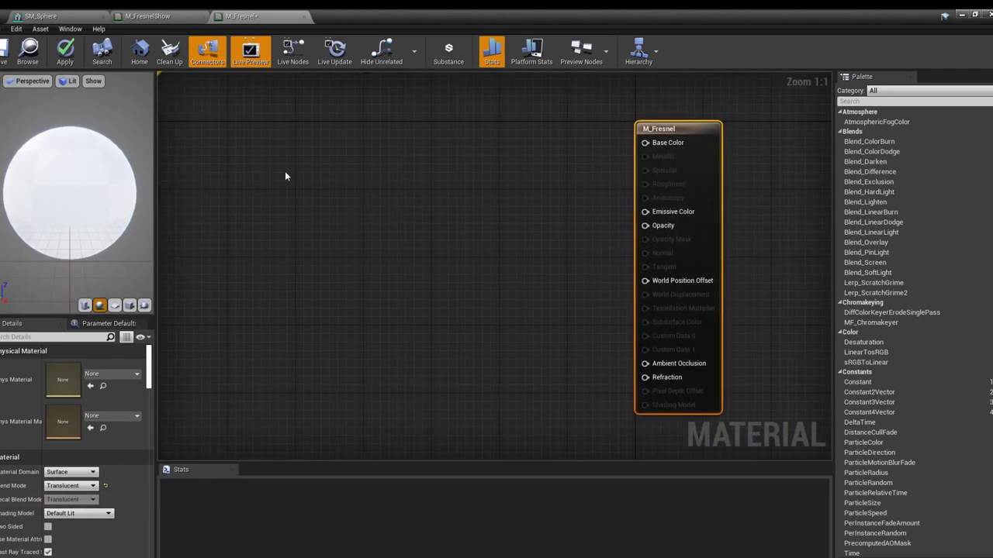
right_click_drag(426, 231, 481, 209)
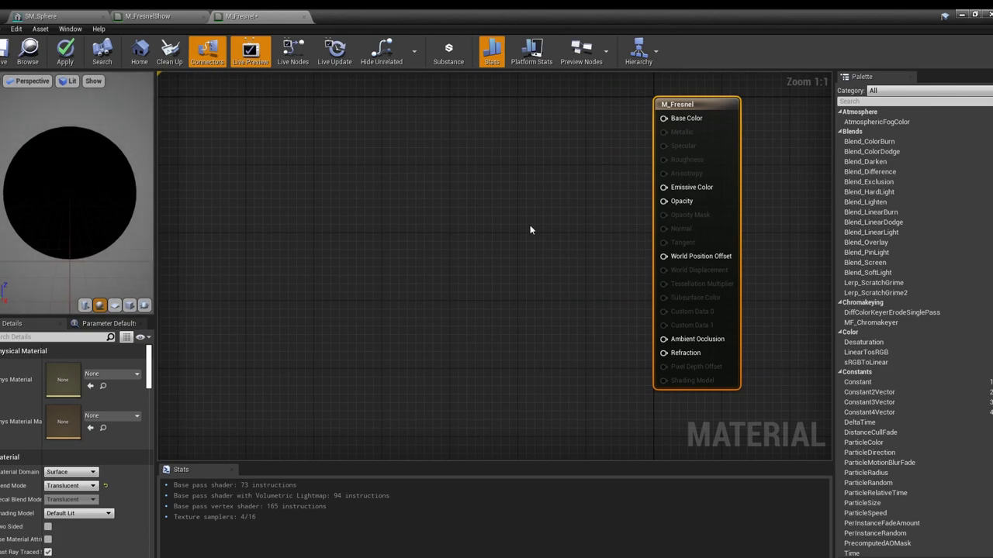
Add a black 0,0,0 Constant3Vector node to the graph and position it
right_click(259, 153)
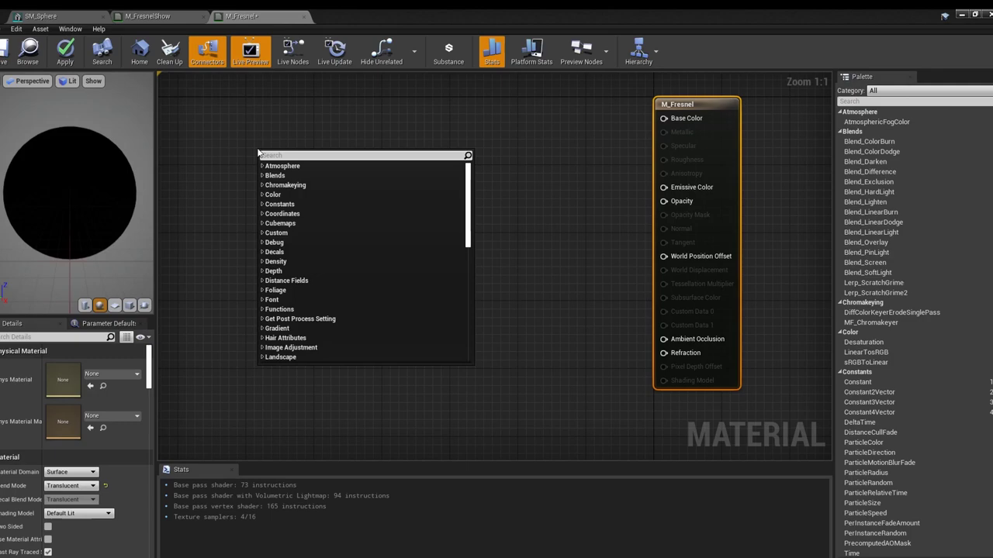
type("cons")
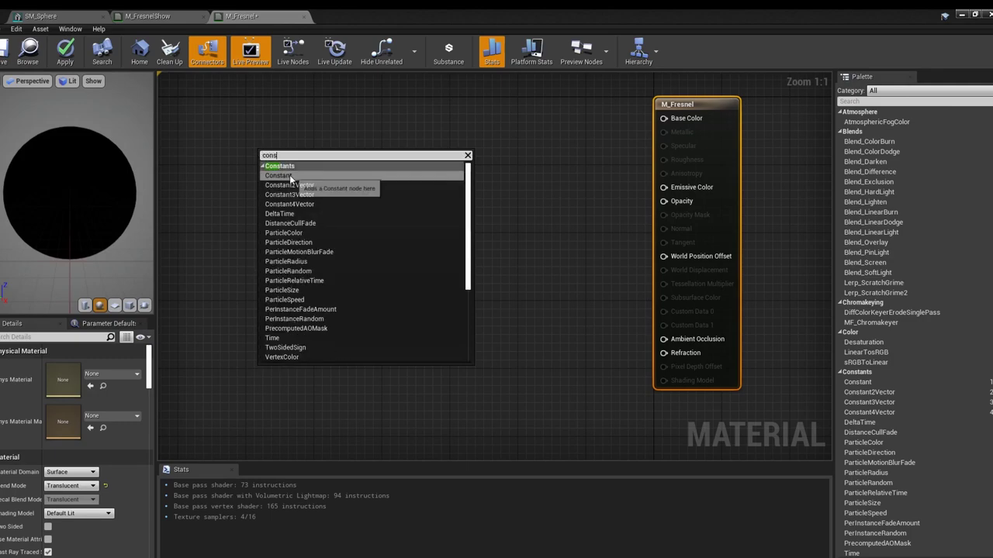
left_click(338, 197)
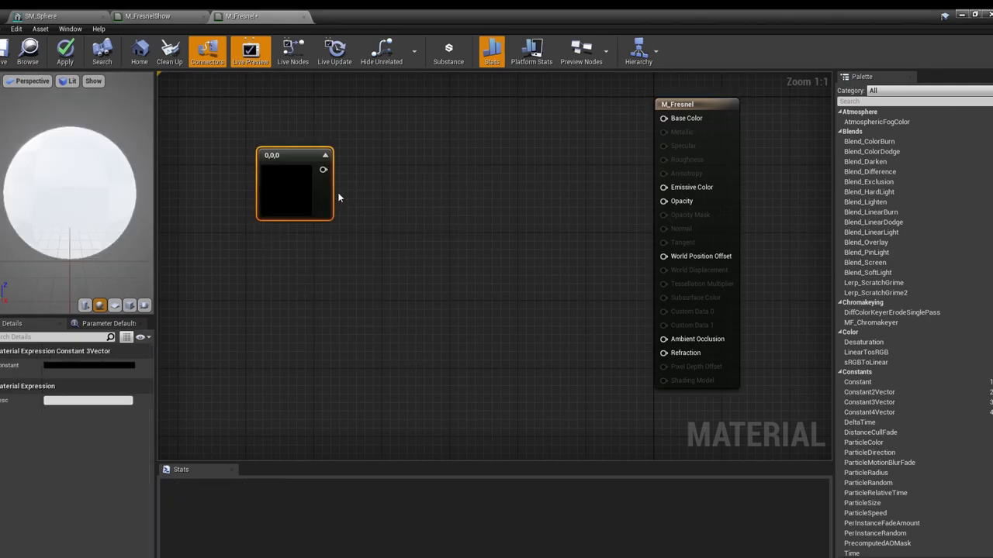
left_click_drag(290, 160, 286, 135)
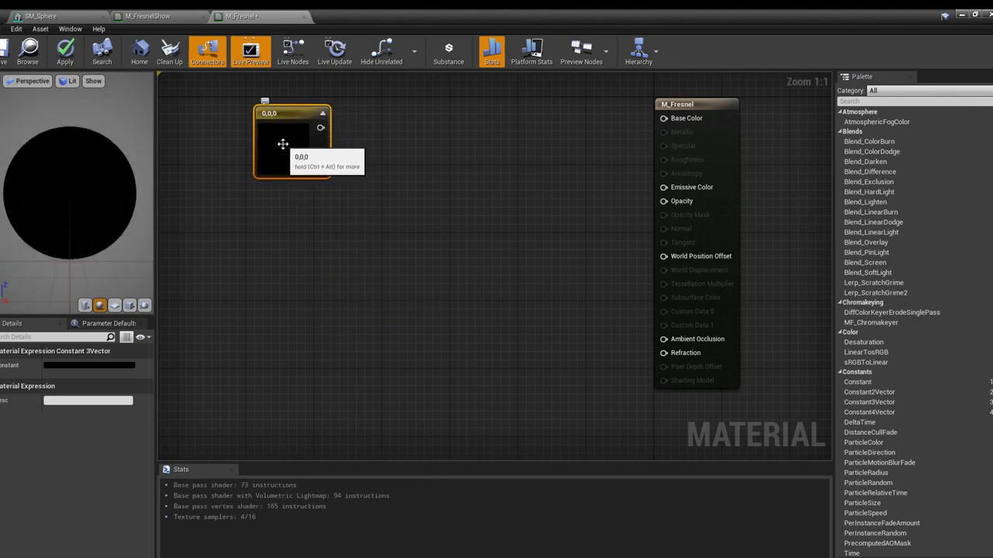
left_click_drag(304, 122, 280, 122)
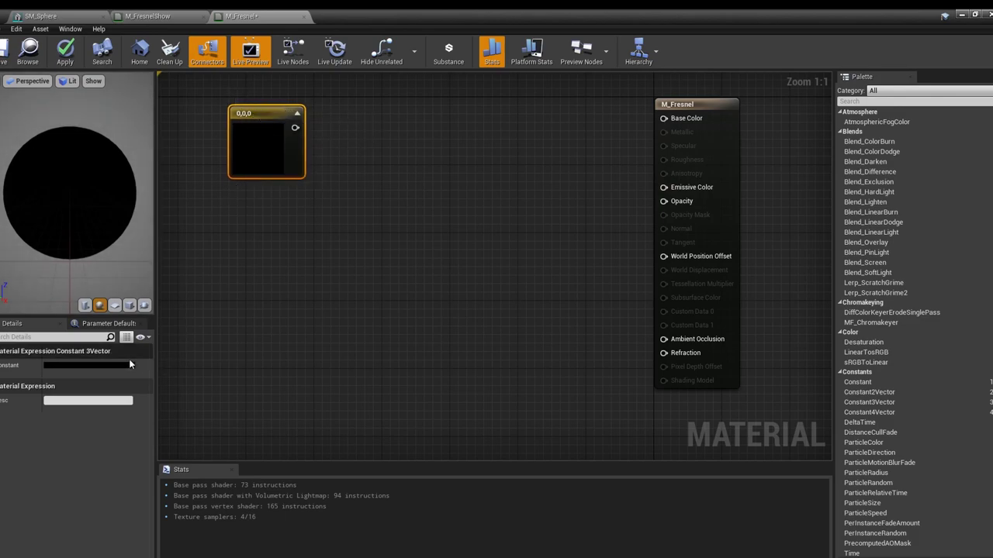
Set the Constant3Vector colour to mint green 0.11, 0.885, 0.518
double_click(260, 152)
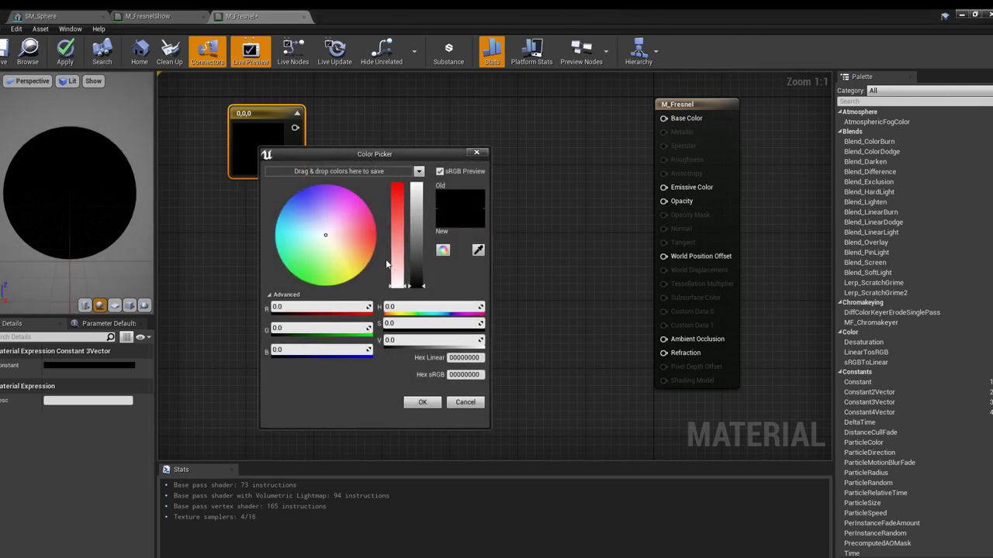
left_click_drag(327, 237, 290, 254)
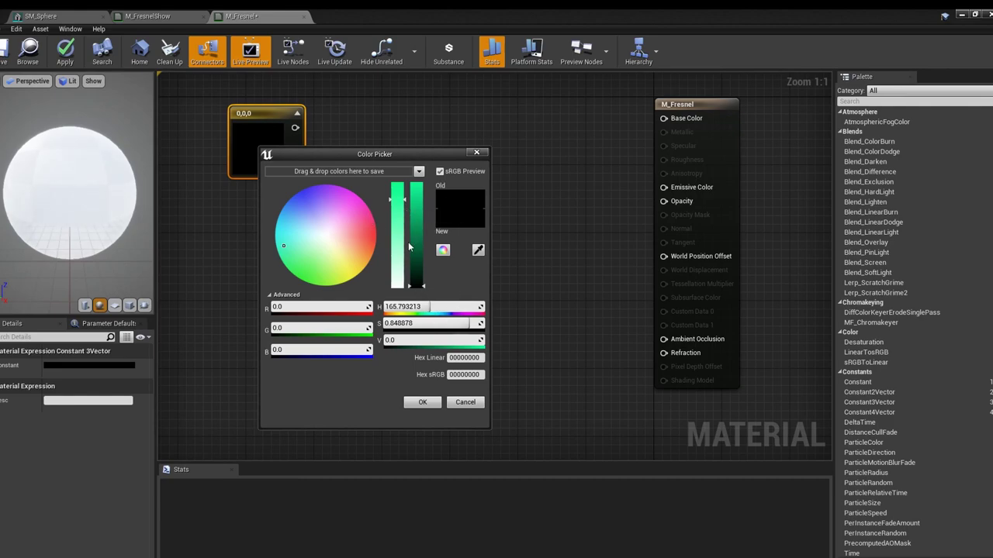
left_click_drag(409, 246, 401, 208)
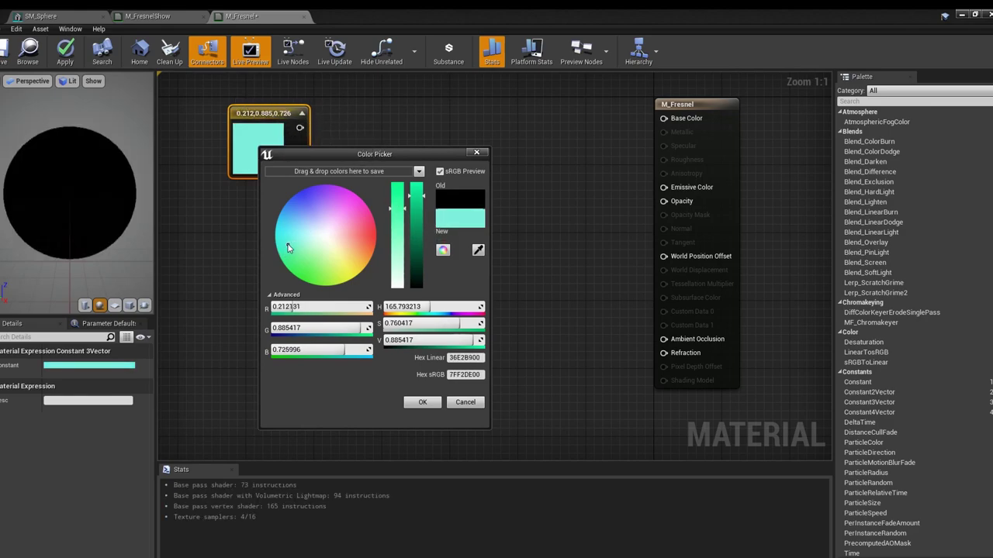
left_click_drag(288, 247, 289, 257)
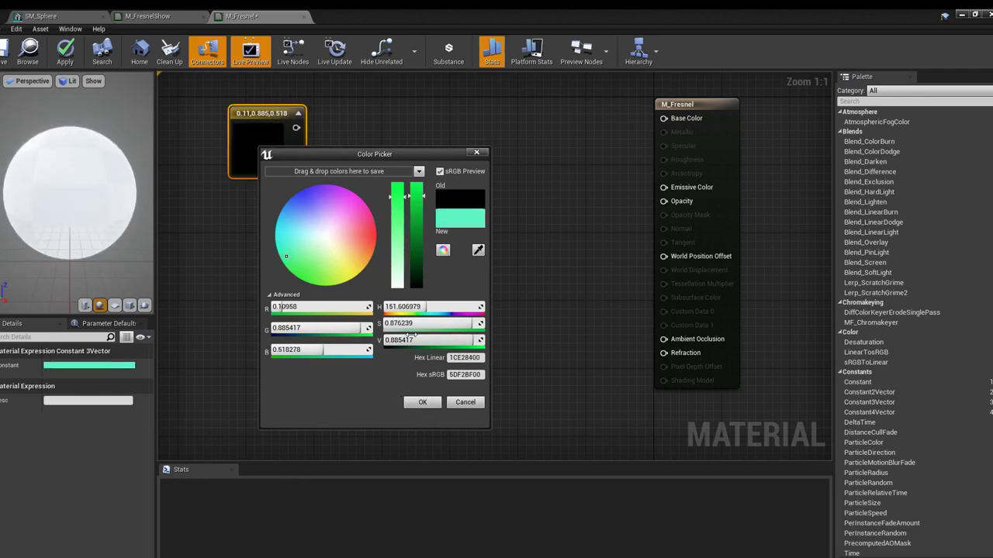
left_click(421, 402)
right_click_drag(362, 261, 408, 303)
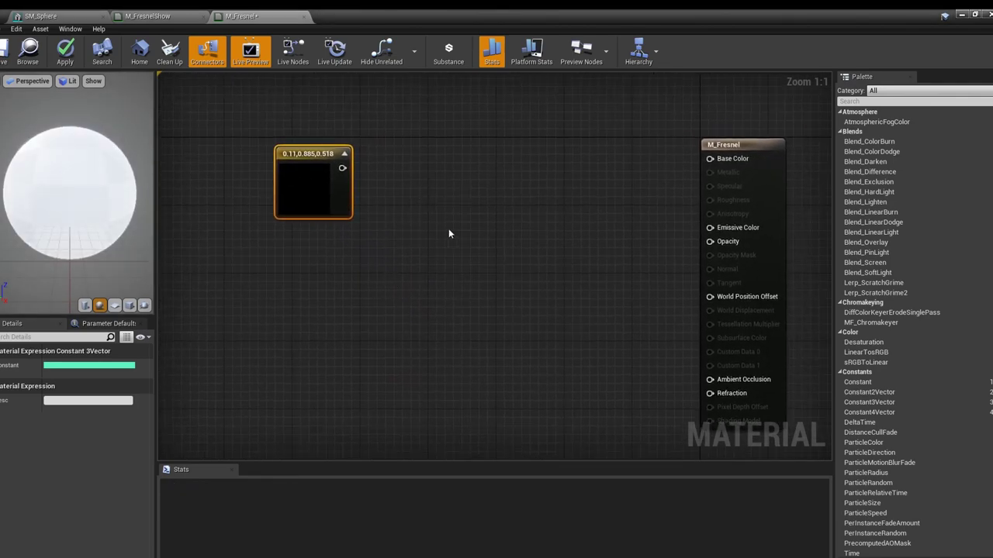
Add a Multiply node that takes the teal constant in A and feeds Base Color
right_click_drag(449, 232, 339, 222)
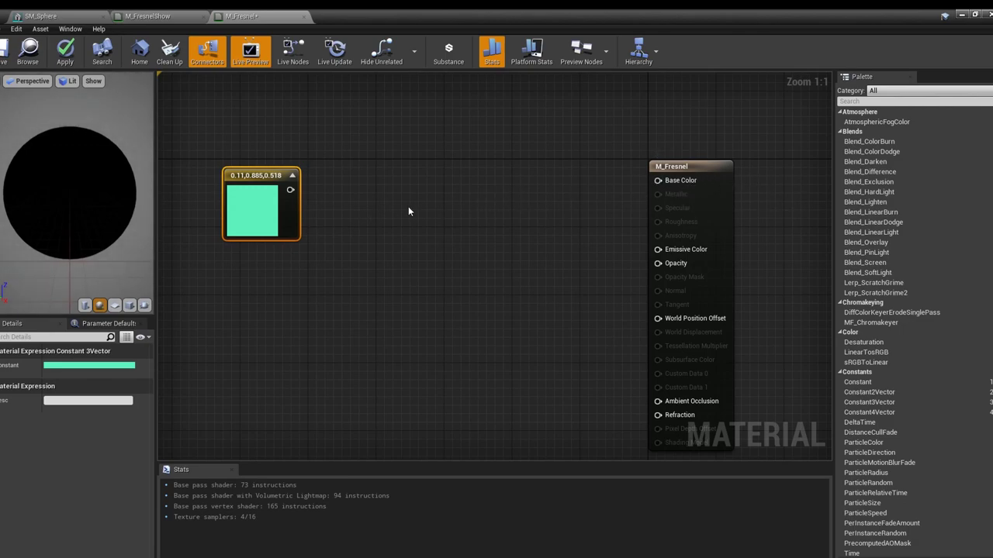
right_click(466, 224)
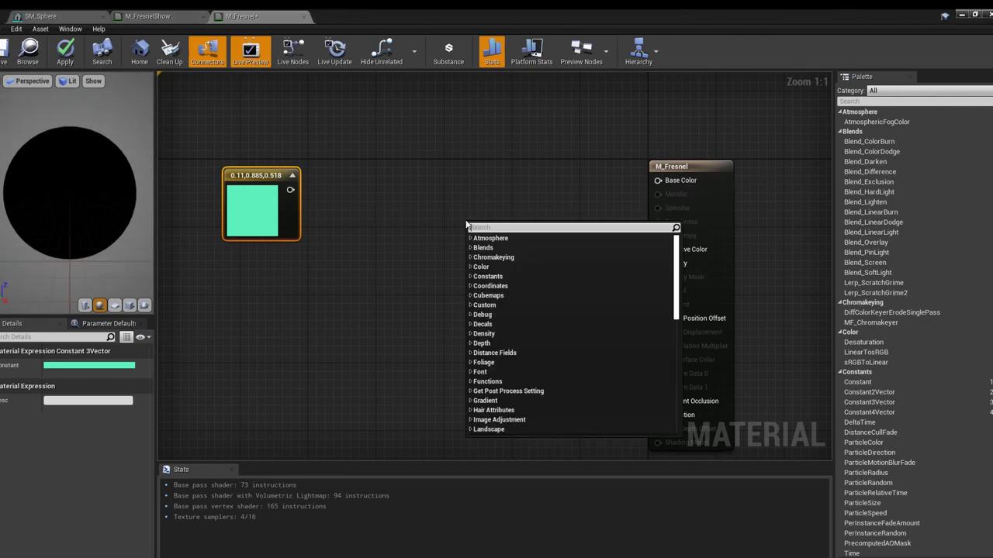
type("mul")
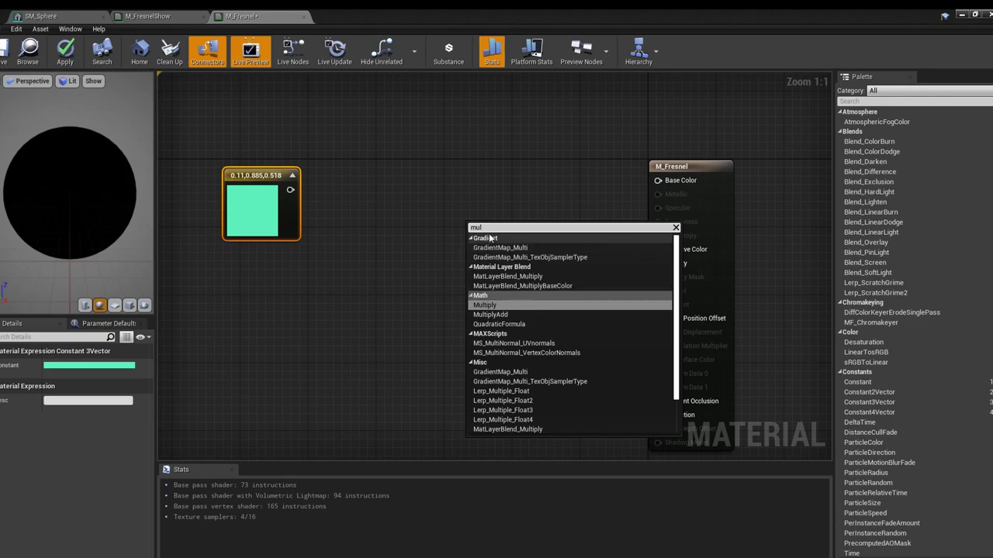
left_click(484, 306)
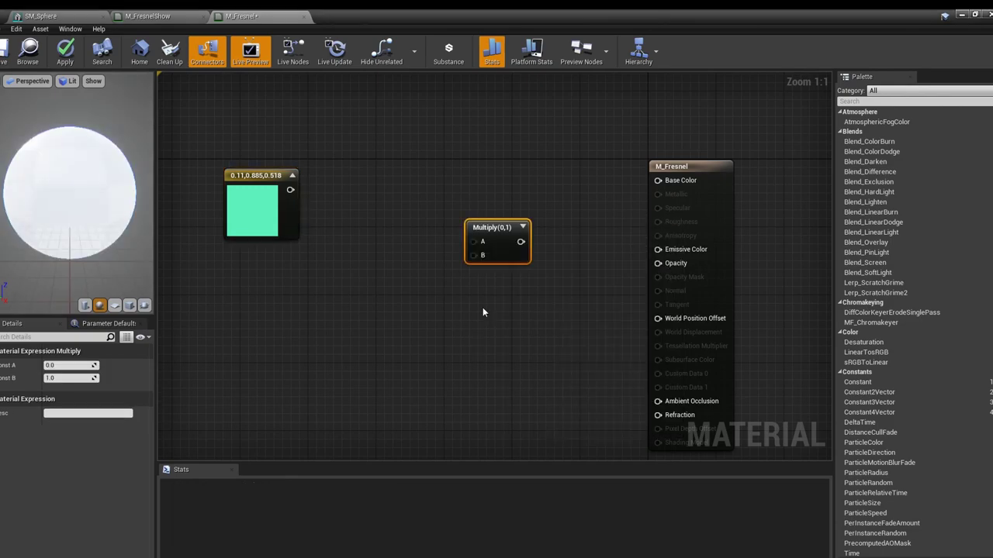
left_click_drag(485, 235, 472, 183)
right_click(515, 192)
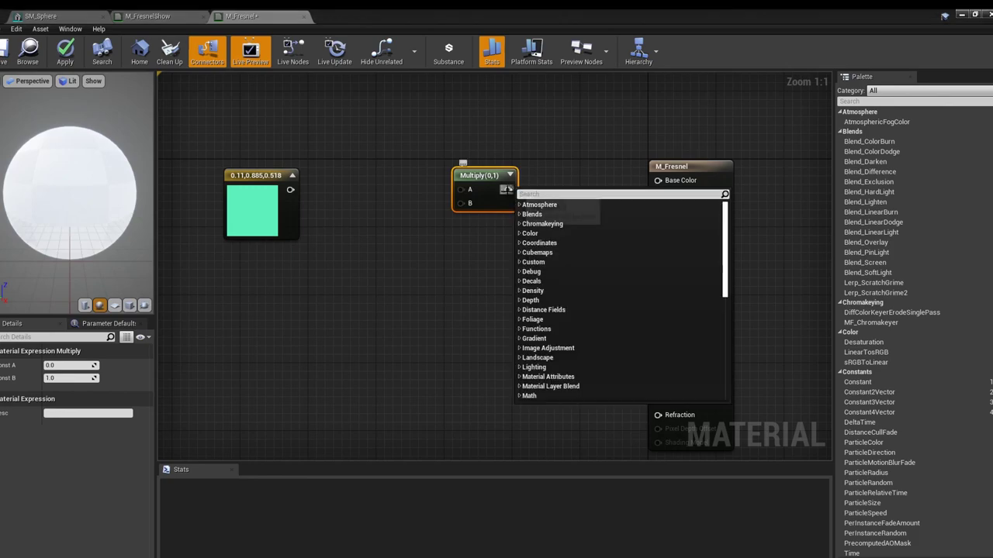
left_click(468, 254)
left_click_drag(508, 190, 658, 180)
left_click_drag(291, 190, 463, 190)
Add a Fresnel node and place it below the colour constant
right_click(330, 338)
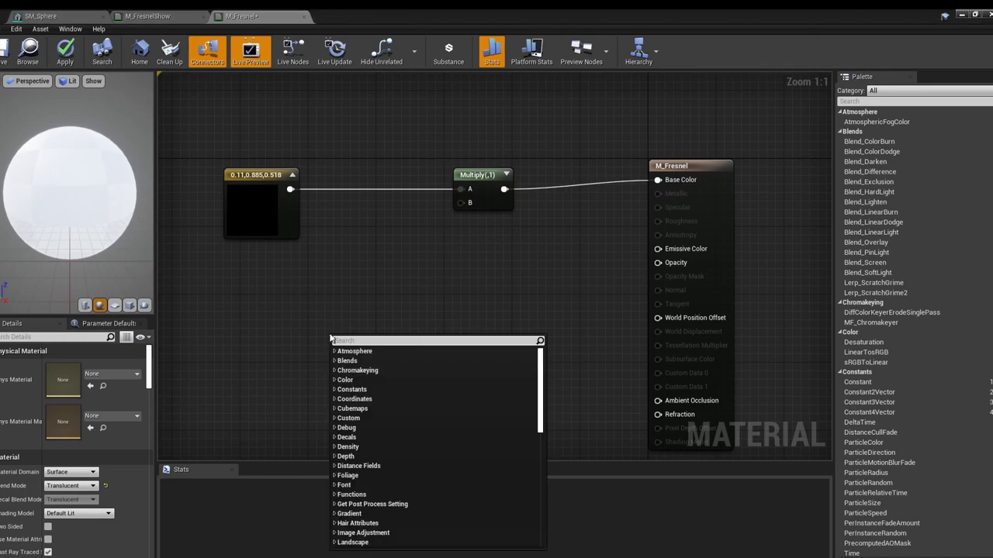
type("fre")
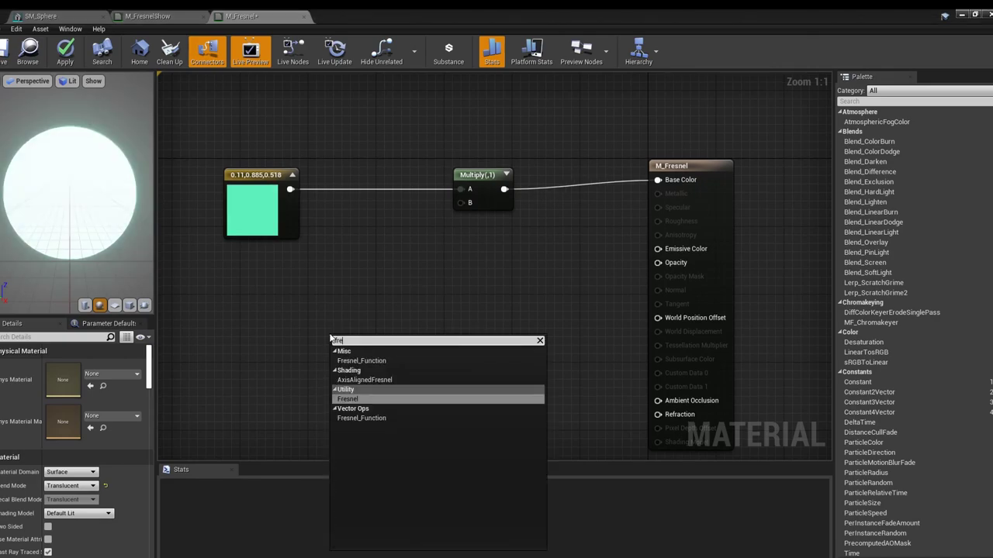
left_click(380, 399)
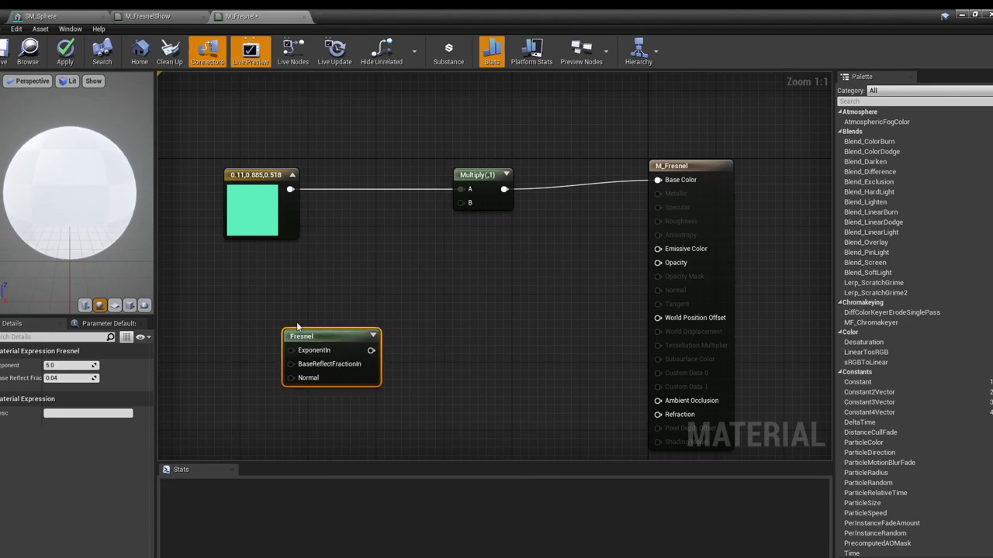
left_click_drag(297, 328, 297, 260)
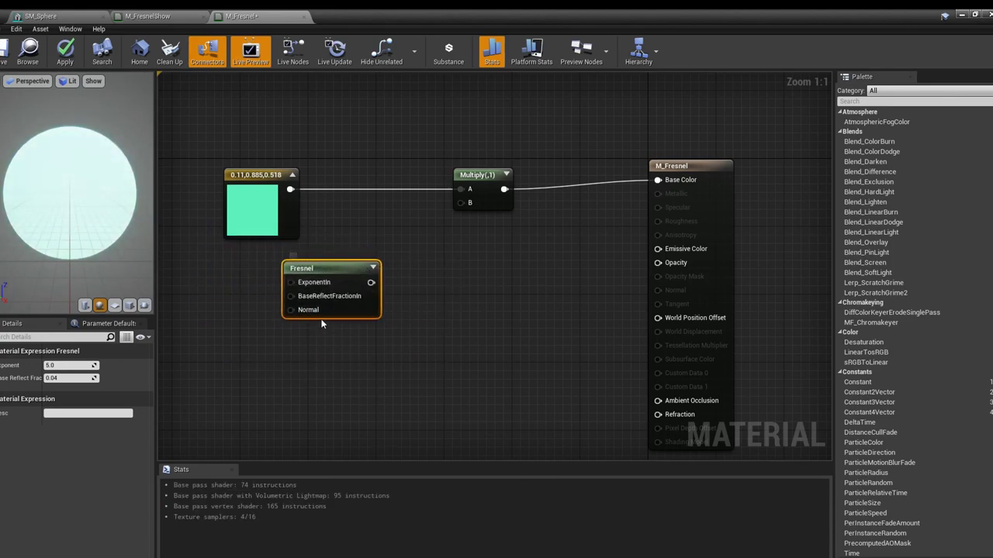
left_click_drag(335, 285, 335, 311)
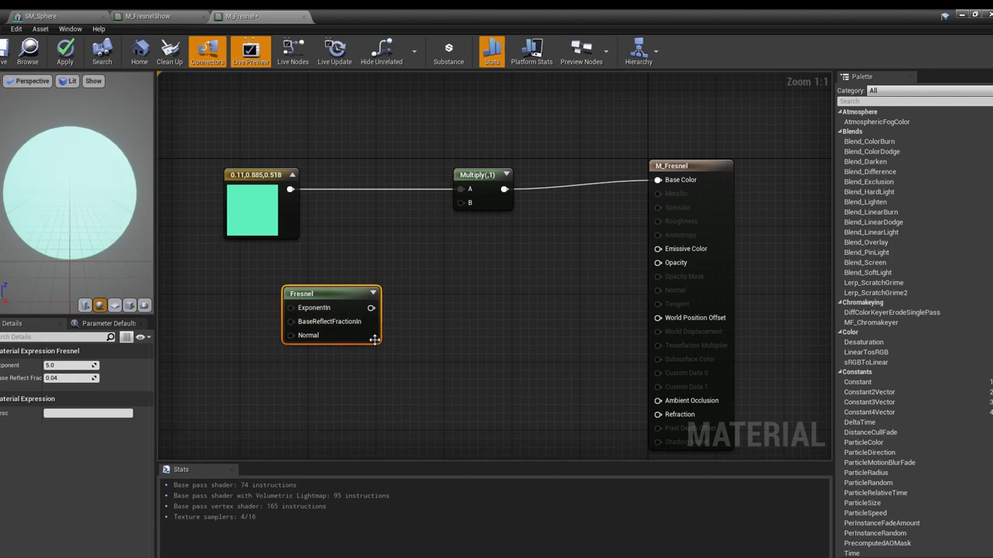
left_click_drag(379, 316, 354, 298)
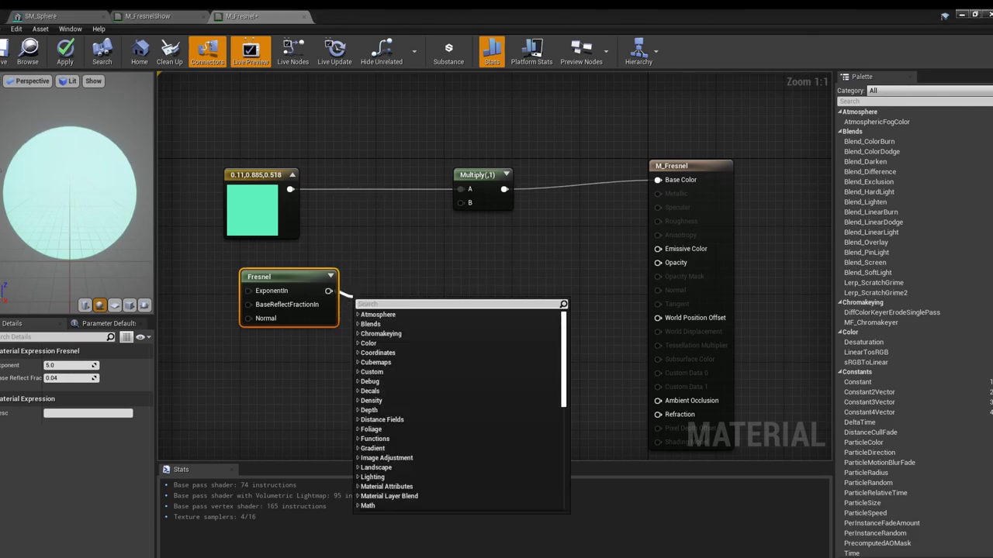
Wire Fresnel's output into the Multiply's B input and inspect the glowing sphere preview
left_click(428, 252)
left_click_drag(328, 291, 460, 203)
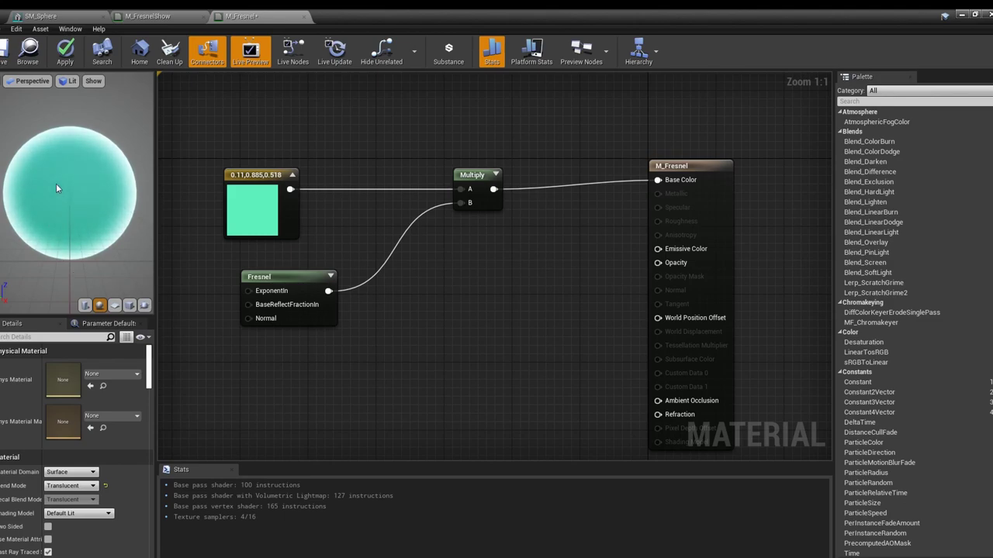
left_click_drag(53, 177, 100, 198)
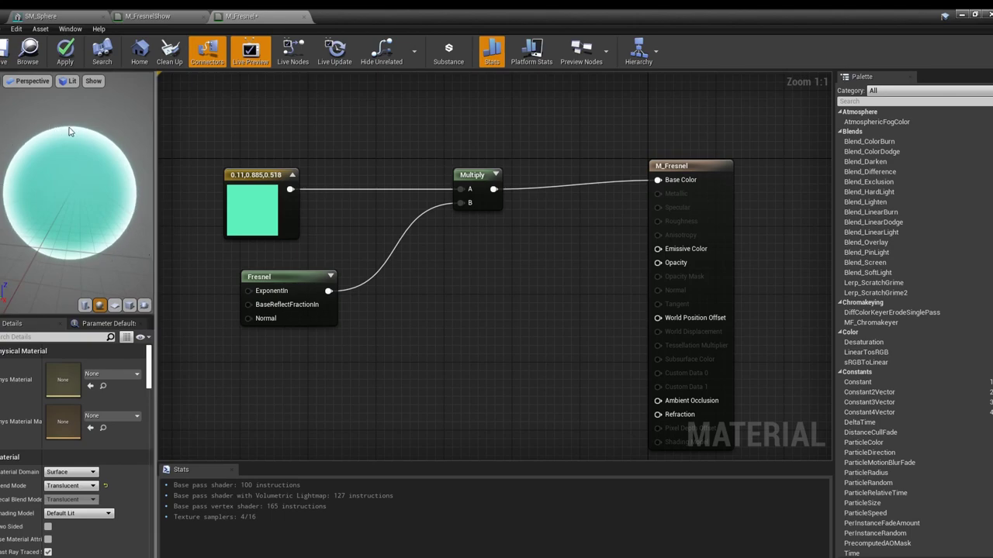
mouse_move(49, 177)
left_mouse_down()
mouse_move(22, 193)
mouse_move(171, 296)
left_mouse_up()
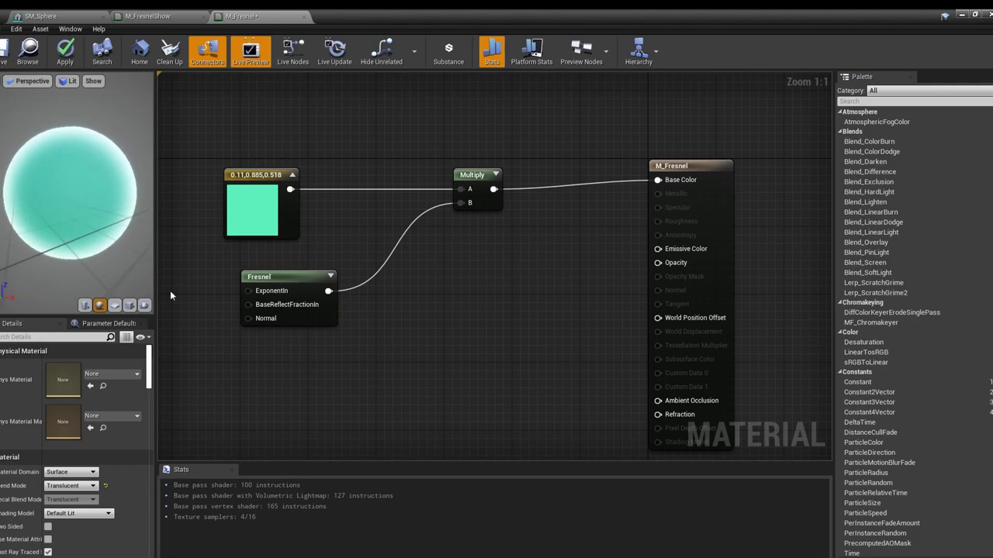
Compare the material on plane, cube and sphere previews, then tidy the node layout
left_click(117, 305)
left_click(130, 306)
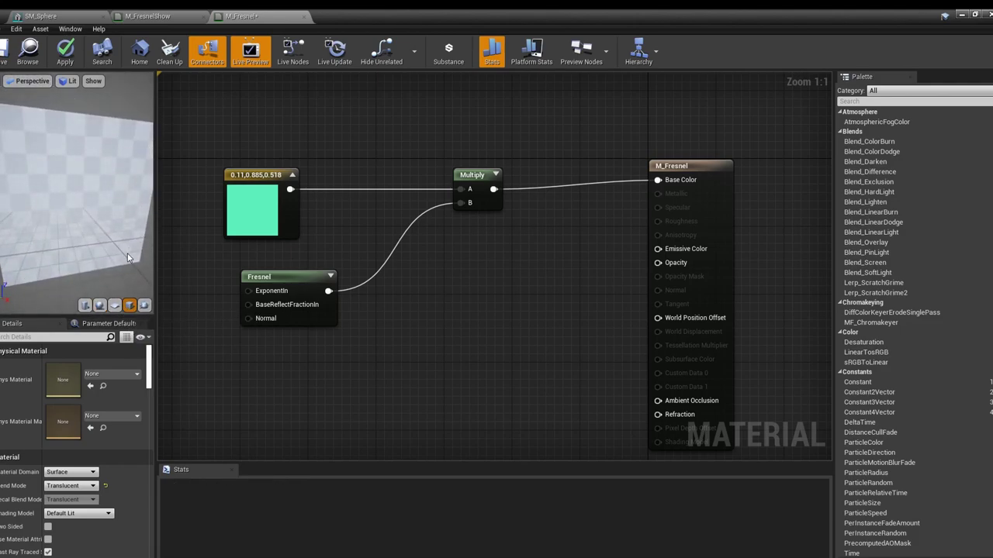
mouse_move(98, 203)
left_mouse_down()
mouse_move(93, 147)
mouse_move(78, 251)
mouse_move(97, 221)
left_mouse_up()
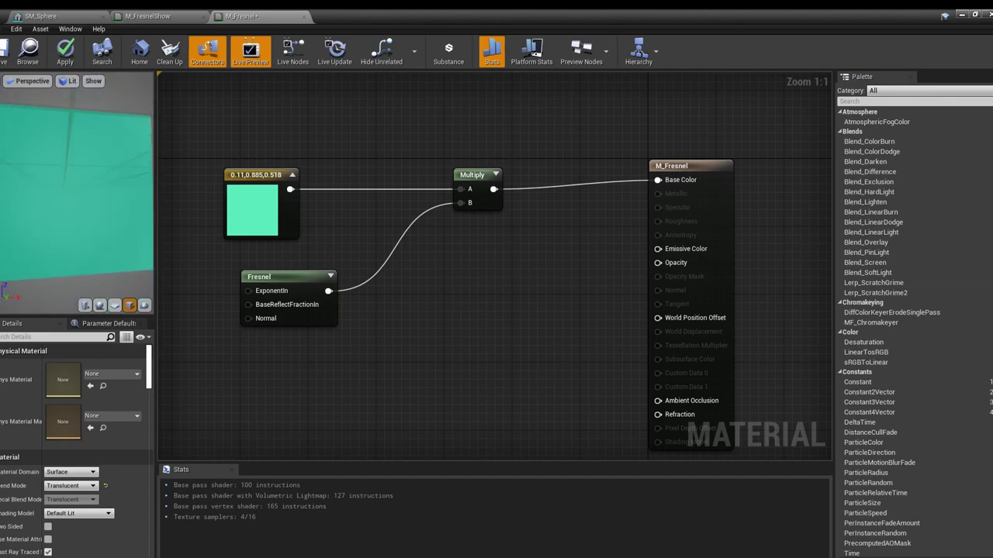
left_click(100, 305)
left_click_drag(312, 279, 277, 270)
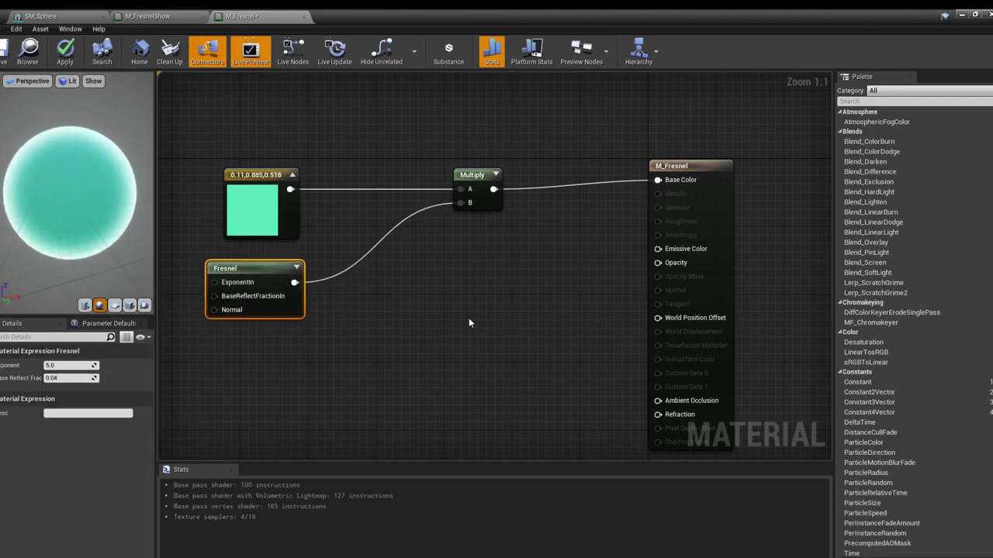
right_click_drag(459, 313, 408, 288)
right_click_drag(421, 253, 438, 259)
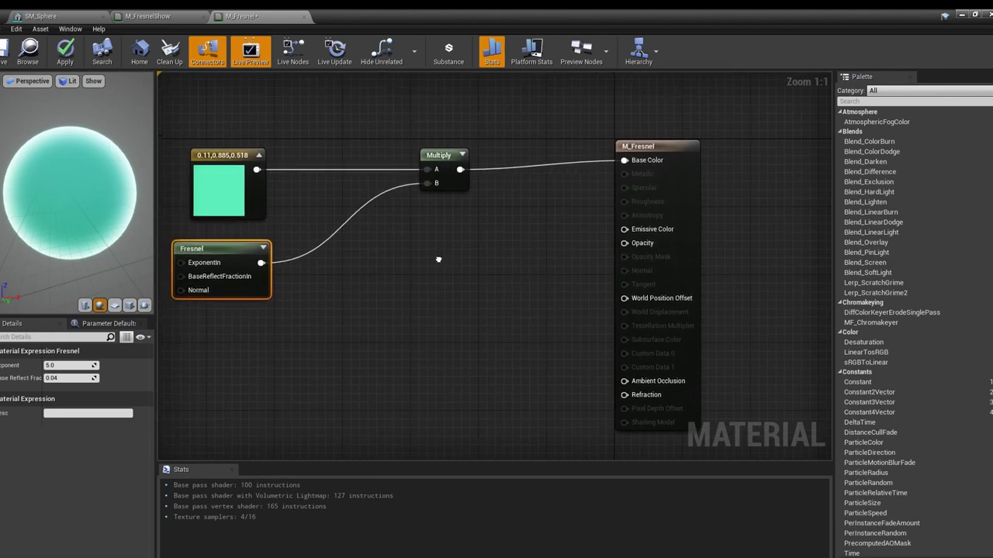
Add a second Multiply fed by the first Multiply's output and wire it into Emissive Color
left_click_drag(82, 201, 124, 203)
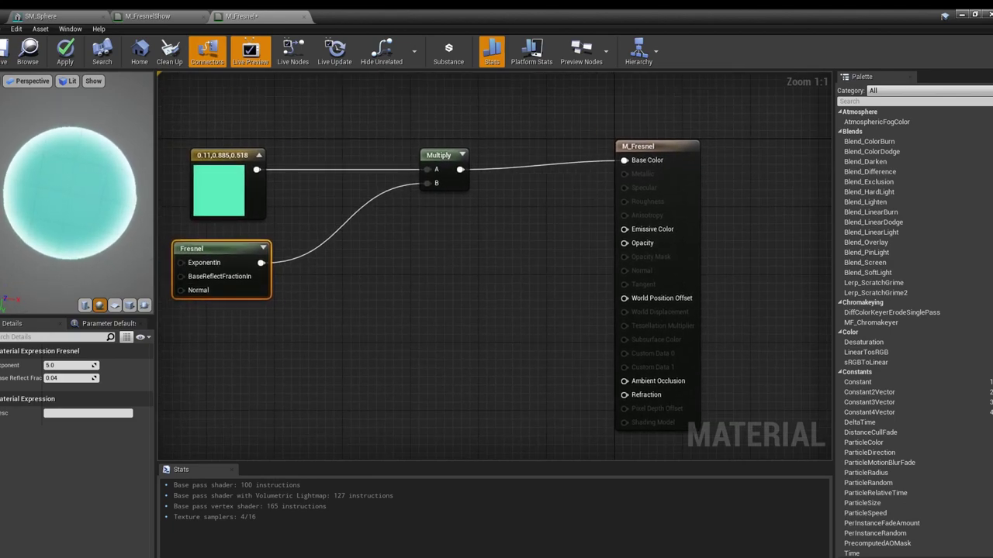
right_click_drag(413, 315, 446, 299)
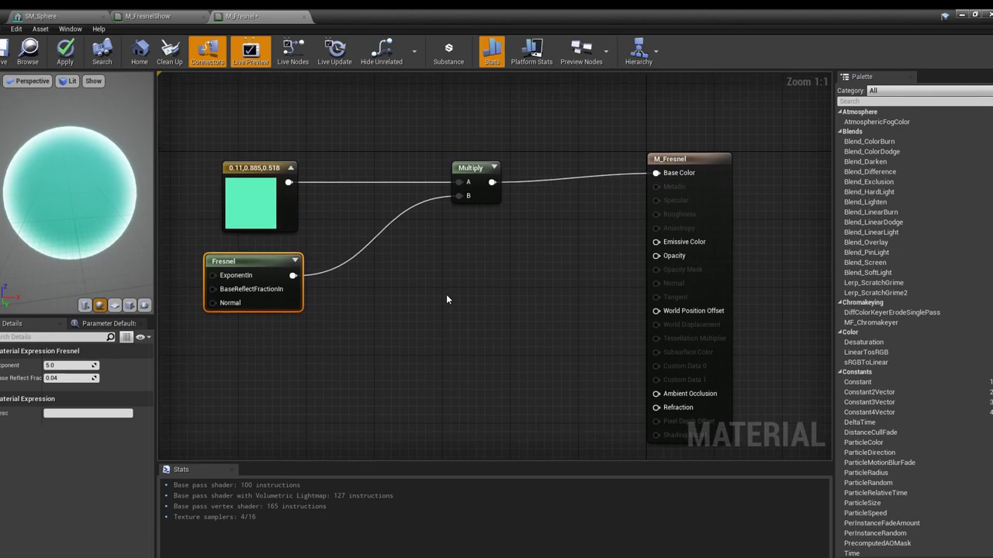
right_click(456, 284)
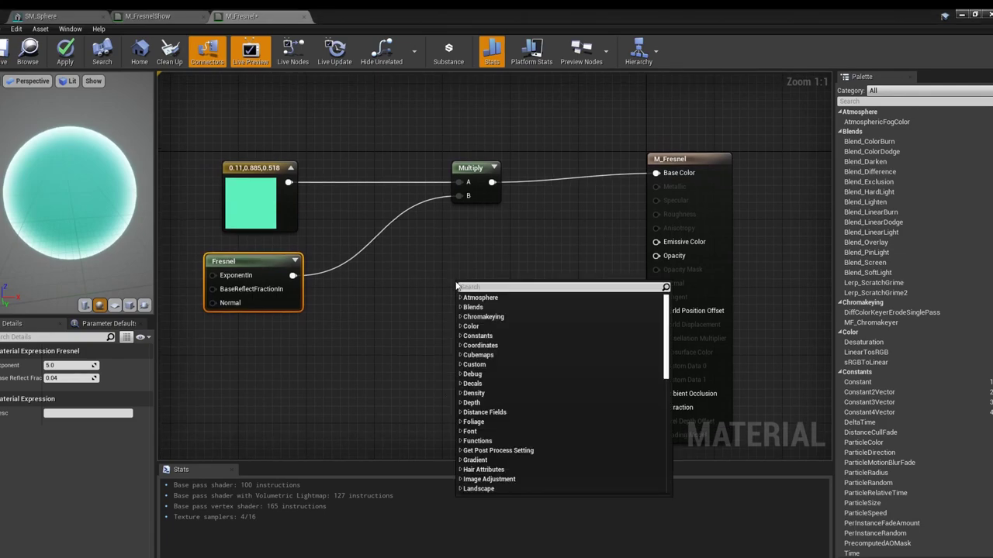
type("mu")
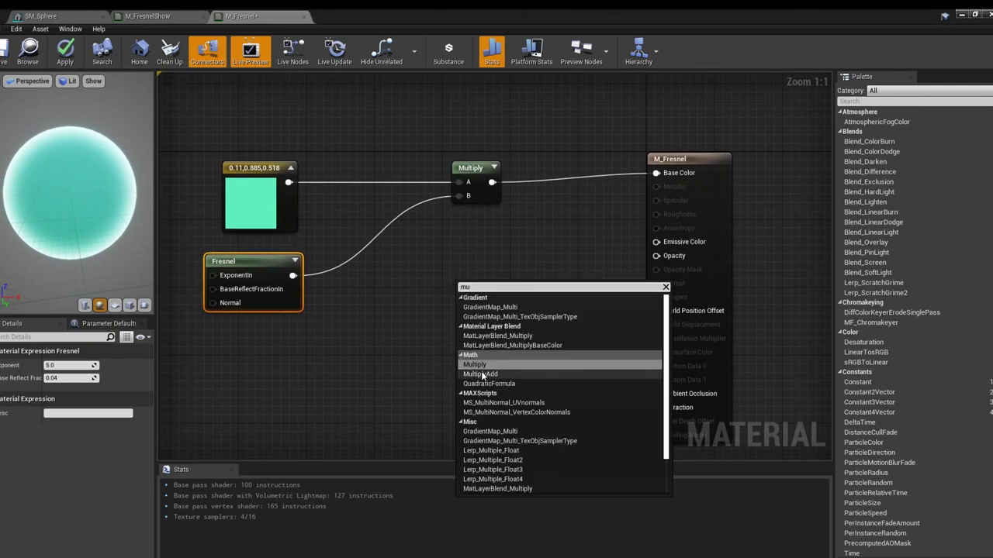
left_click(485, 365)
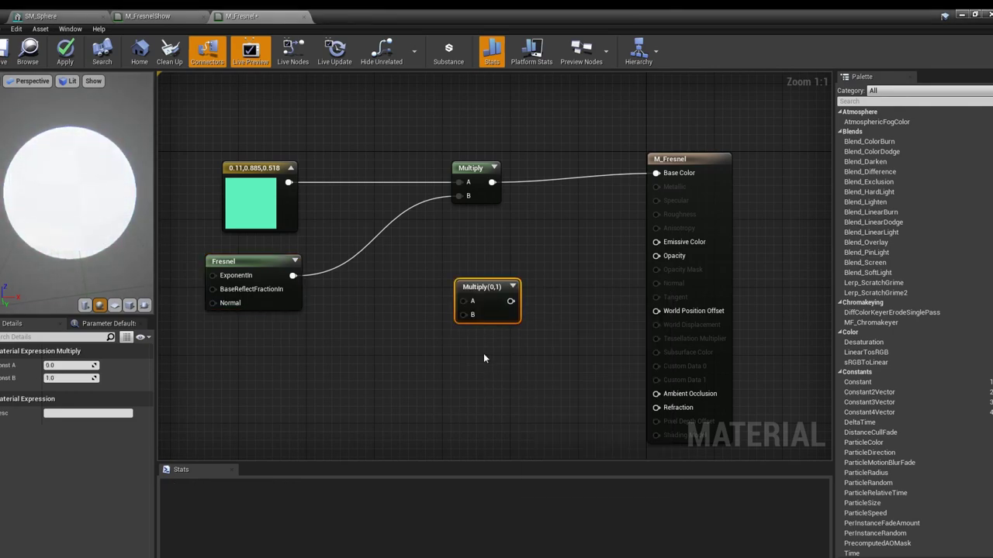
left_click_drag(474, 289, 514, 254)
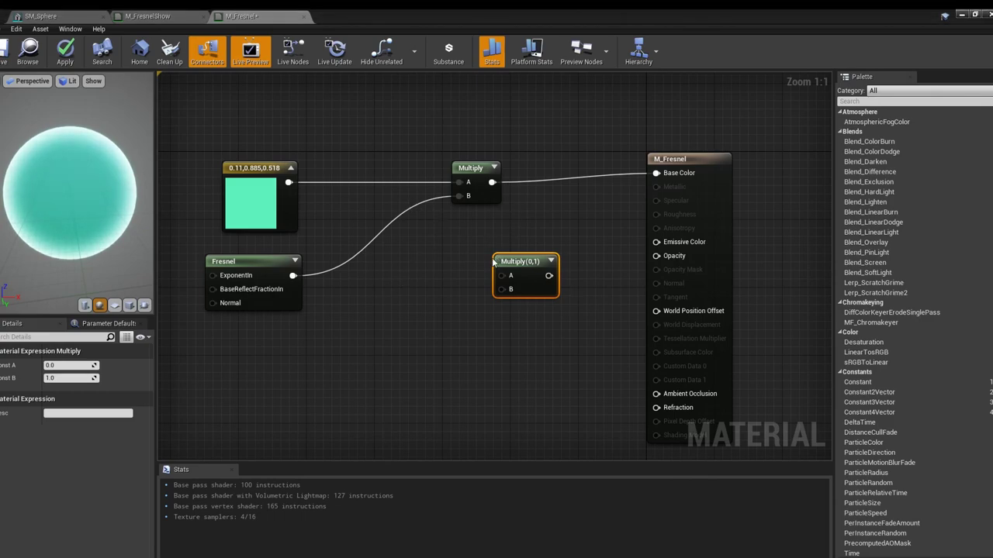
left_click_drag(518, 261, 543, 228)
mouse_move(492, 183)
left_mouse_down()
mouse_move(576, 186)
mouse_move(512, 200)
mouse_move(553, 256)
mouse_move(529, 242)
mouse_move(656, 242)
left_mouse_up()
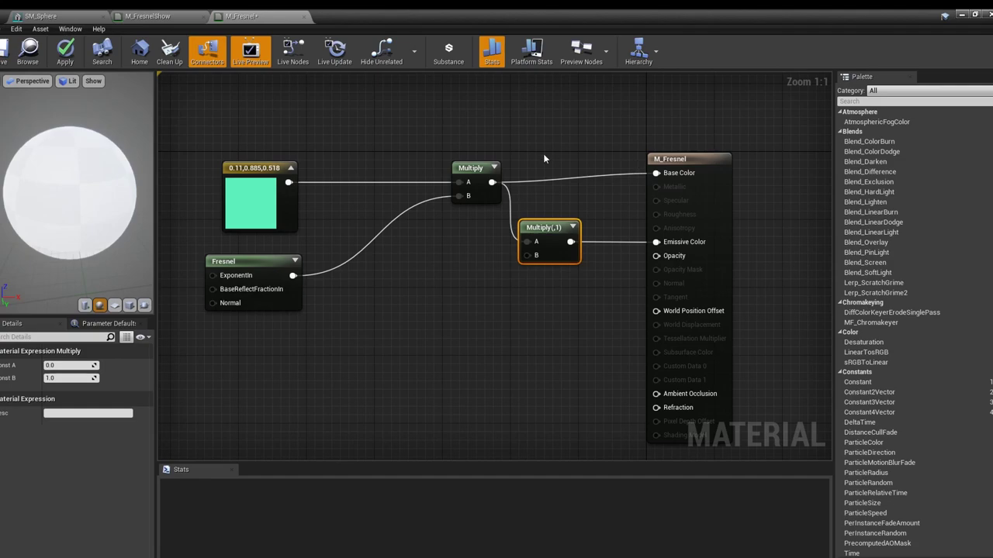
Add a Constant node and connect it to the second Multiply's B input
right_click(395, 317)
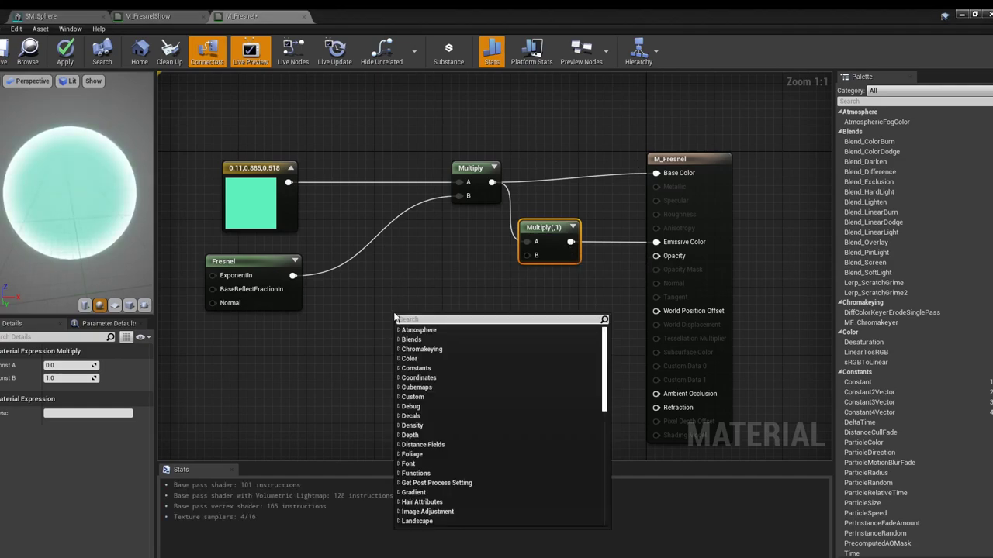
type("con")
left_click(415, 339)
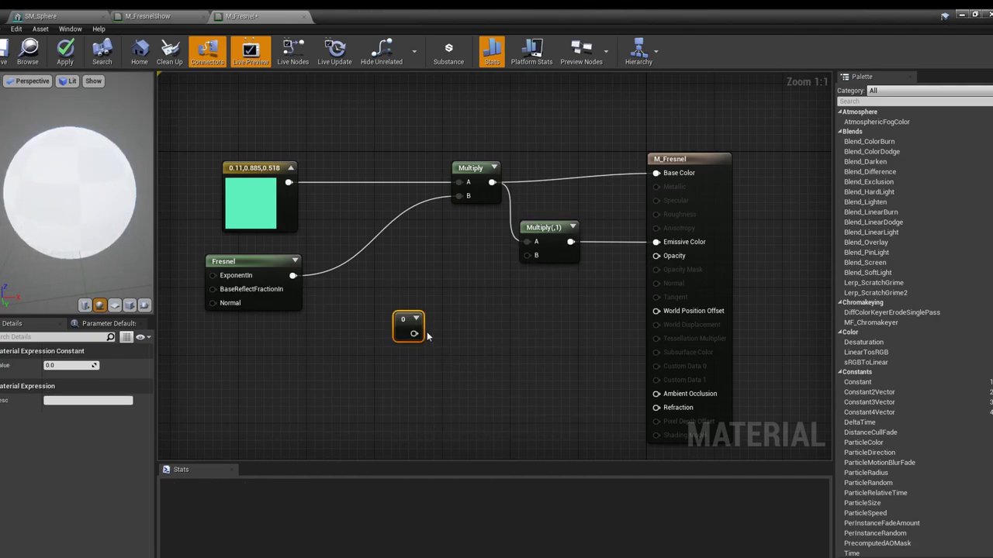
left_click_drag(400, 321, 527, 257)
left_click(474, 318)
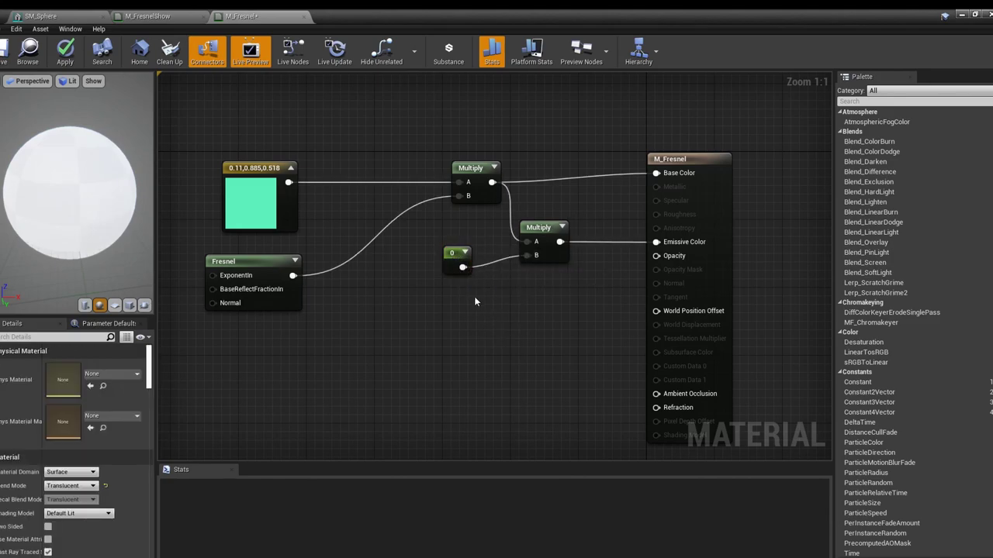
left_click(458, 258)
Set the Constant's value to 50, then lower it to 25
left_click(70, 366)
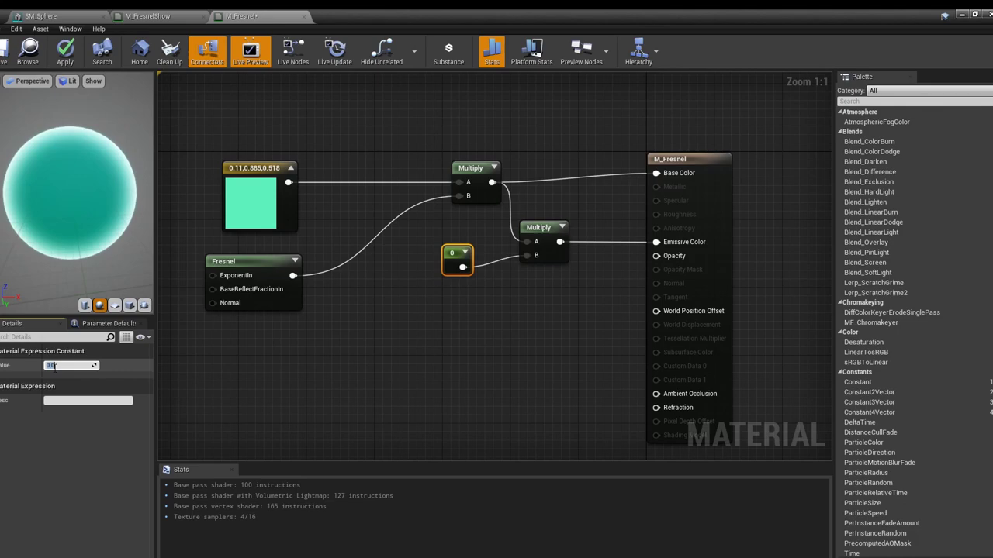
type("50")
key("Return")
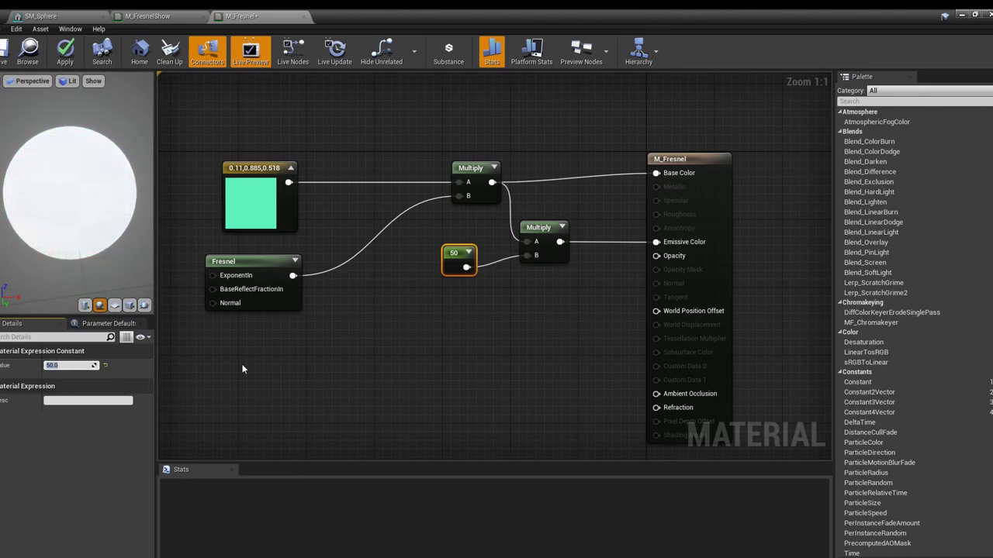
left_click(529, 295)
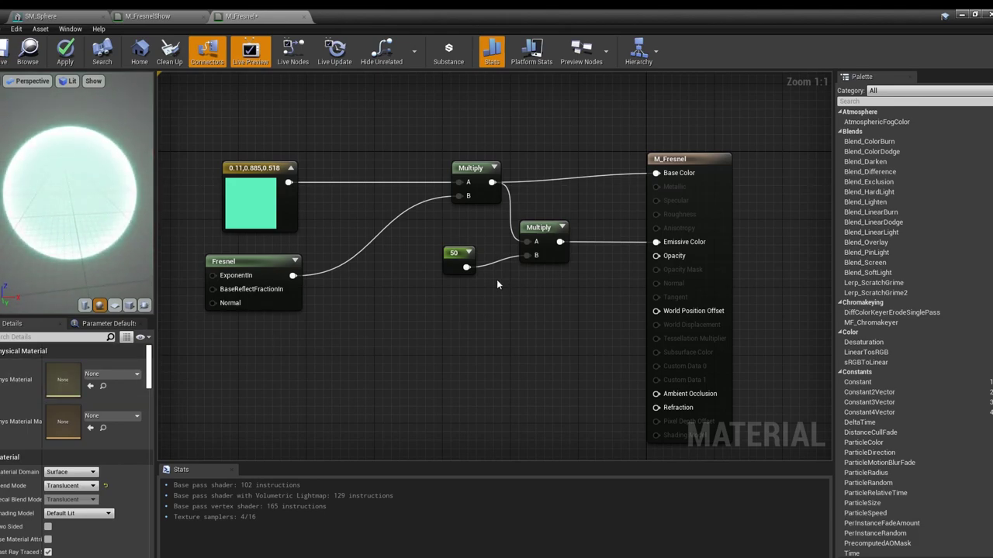
left_click(450, 270)
left_click(68, 366)
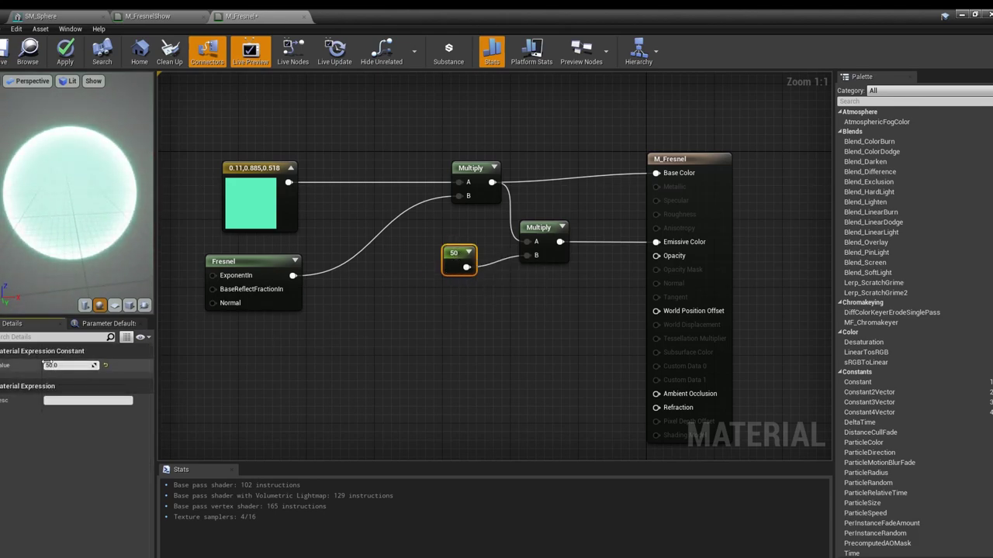
type("25")
key("Return")
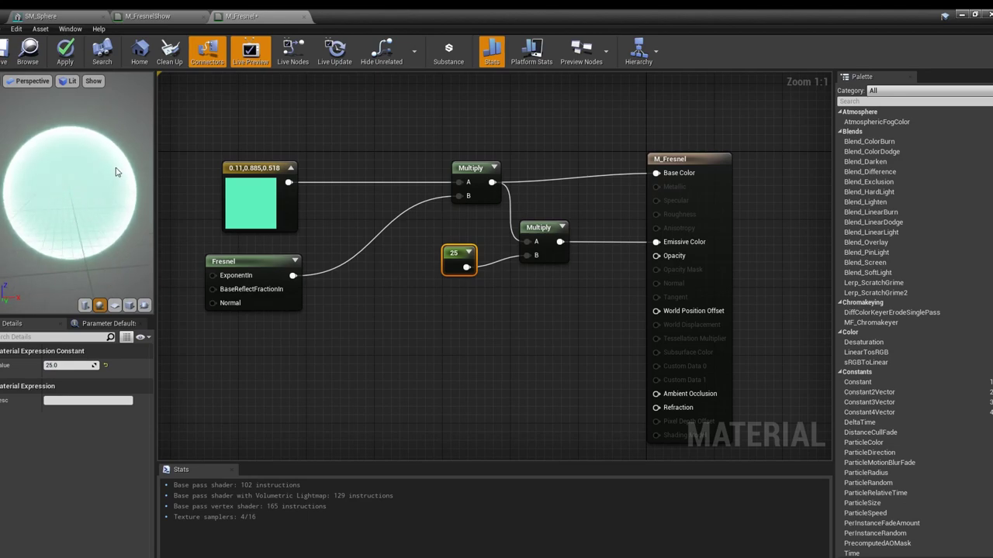
scroll(392, 349, "up", 1)
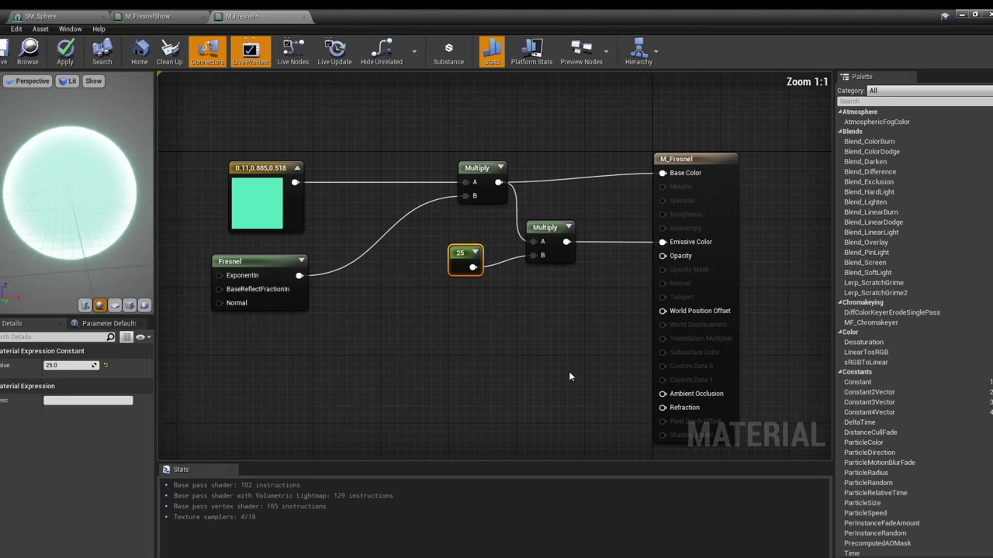
Add a third Multiply node, link Fresnel toward Opacity, and inspect the translucent preview
right_click(422, 349)
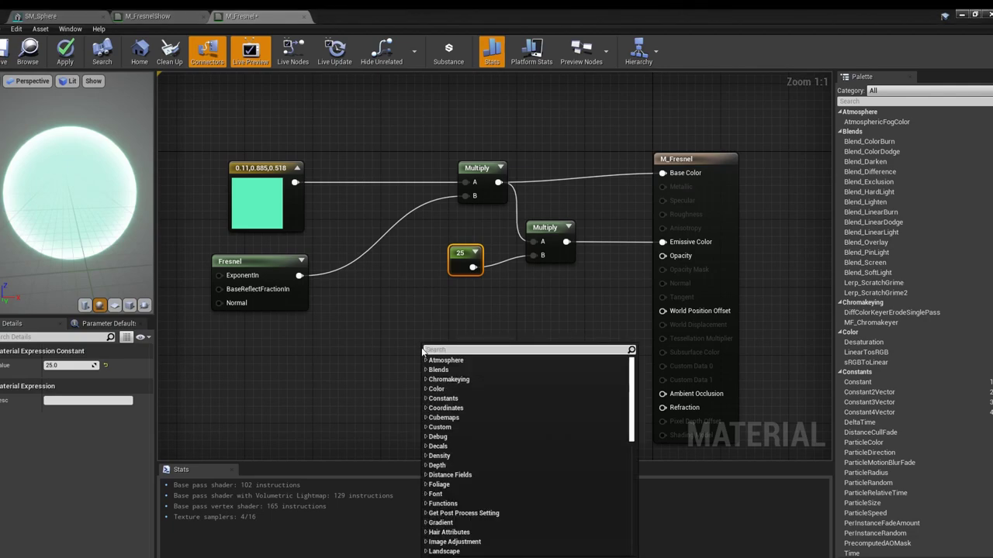
type("mul")
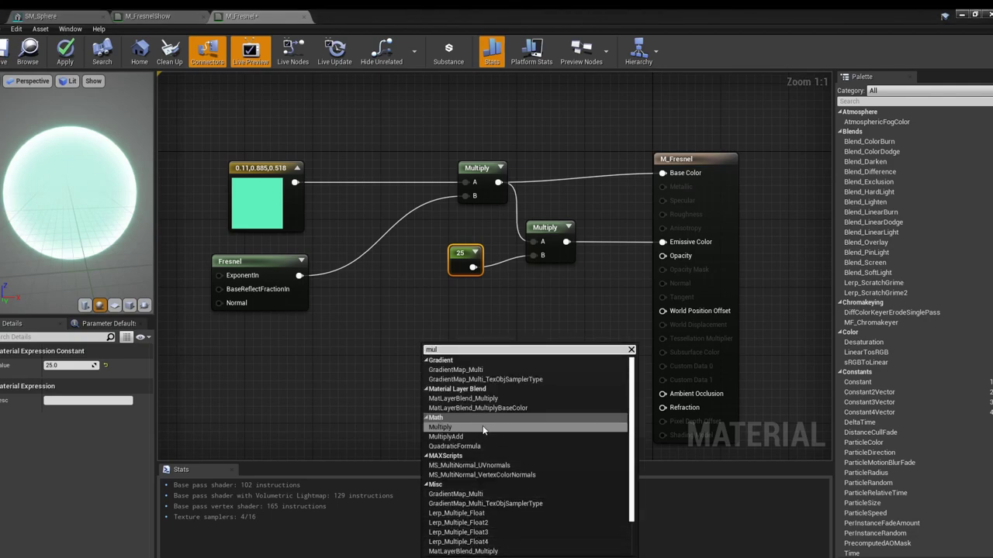
key("Return")
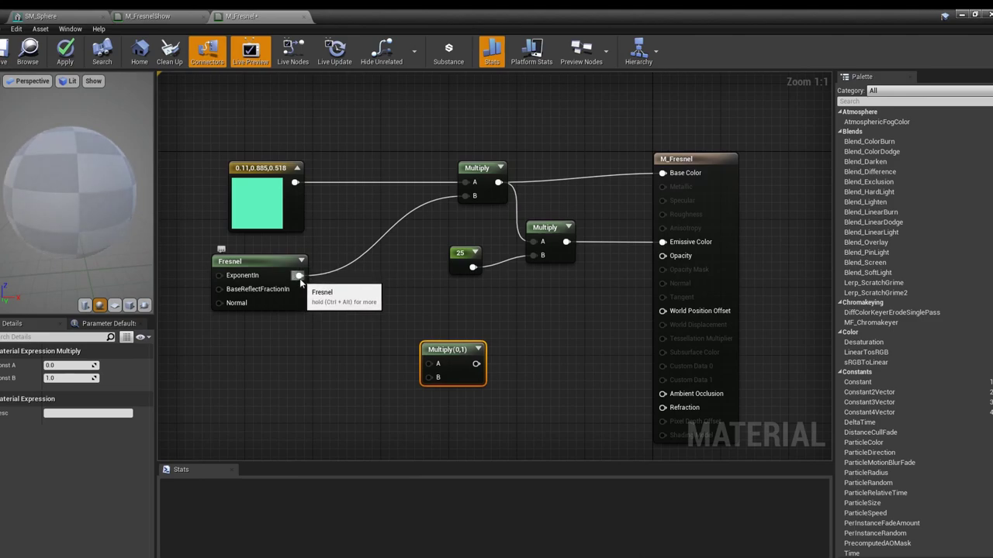
left_click_drag(300, 276, 665, 260)
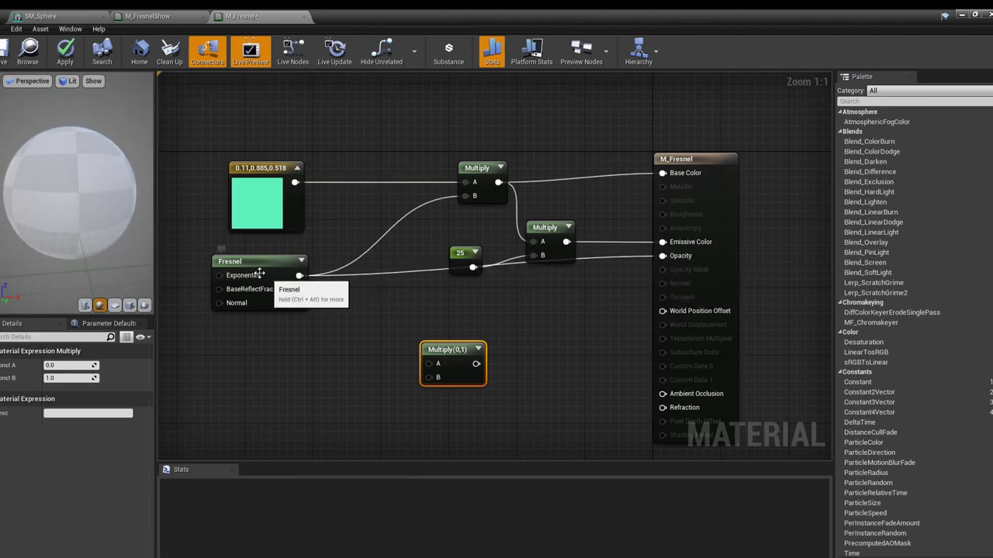
left_click_drag(476, 255, 467, 228)
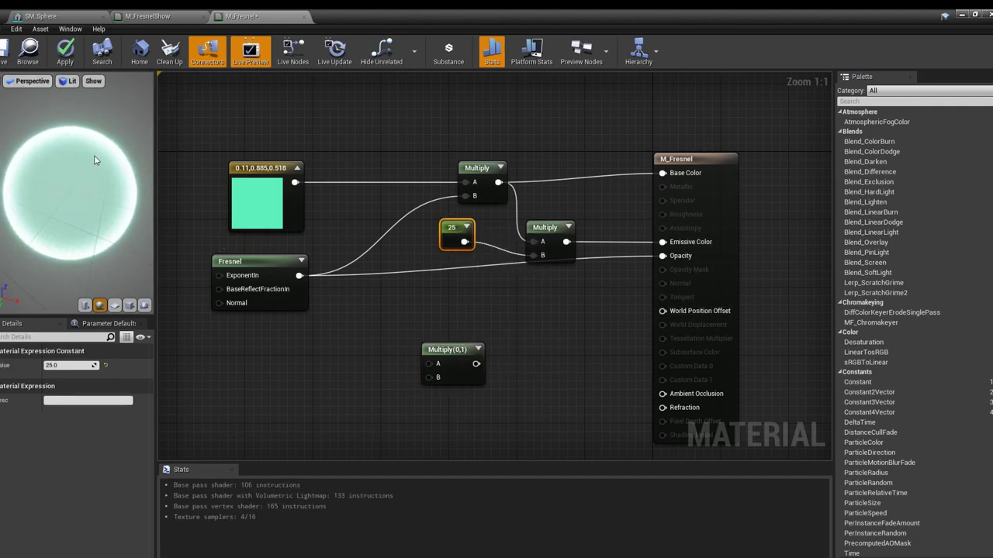
left_click_drag(69, 179, 67, 204)
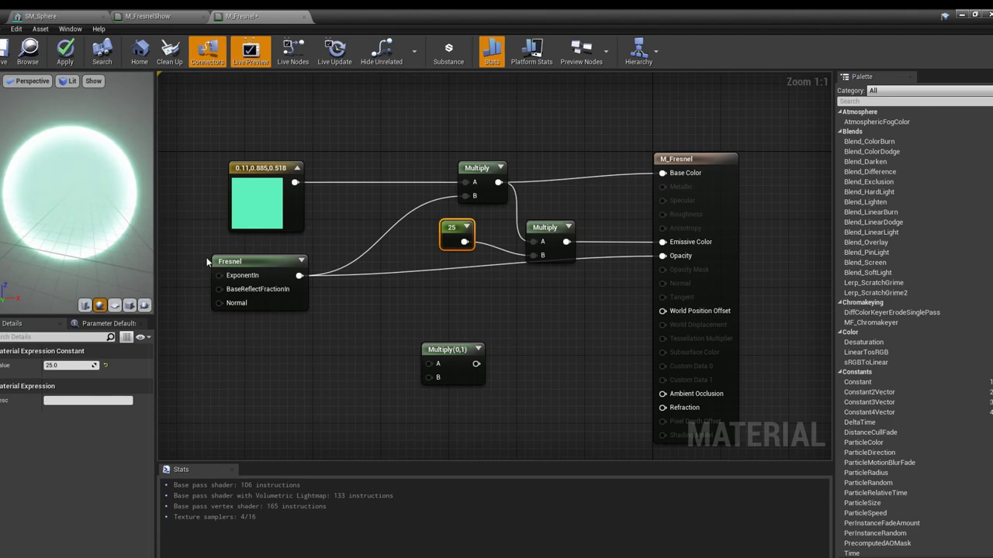
left_click_drag(25, 190, 27, 233)
Place the Multiply(0,1) node beside Fresnel and route Fresnel through its A input to Opacity
left_click_drag(439, 349, 543, 346)
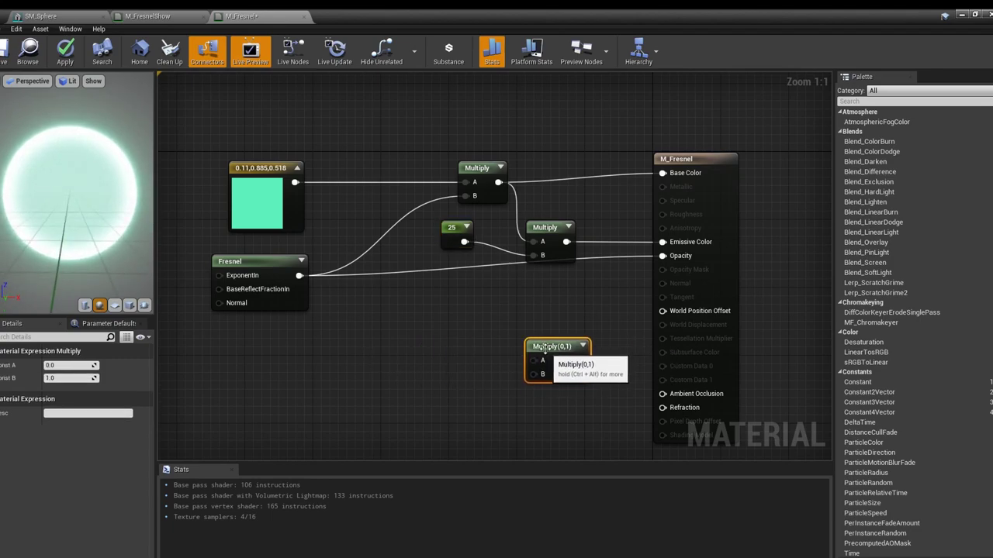
left_click_drag(557, 230, 566, 213)
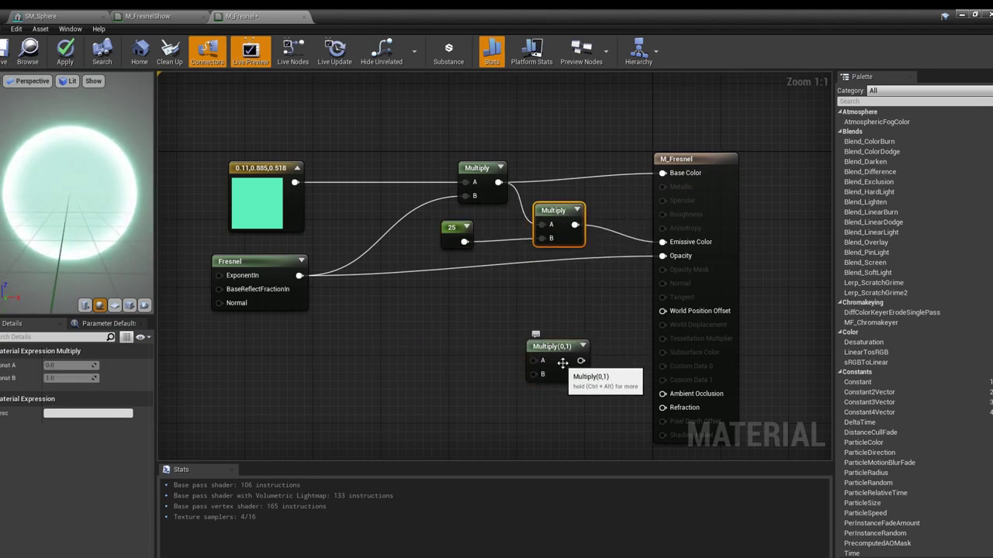
left_click_drag(548, 351, 494, 325)
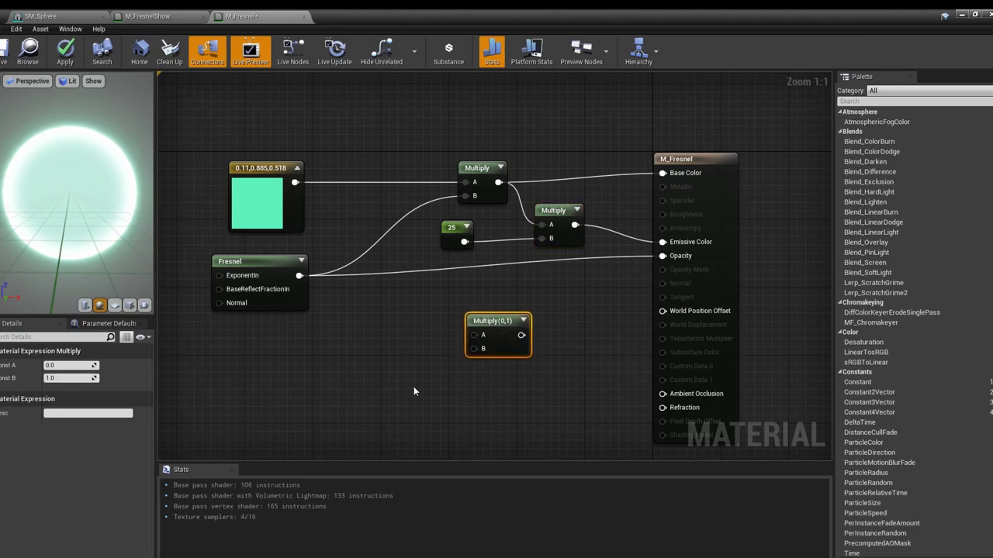
left_click_drag(299, 276, 663, 256)
left_click_drag(498, 314, 514, 288)
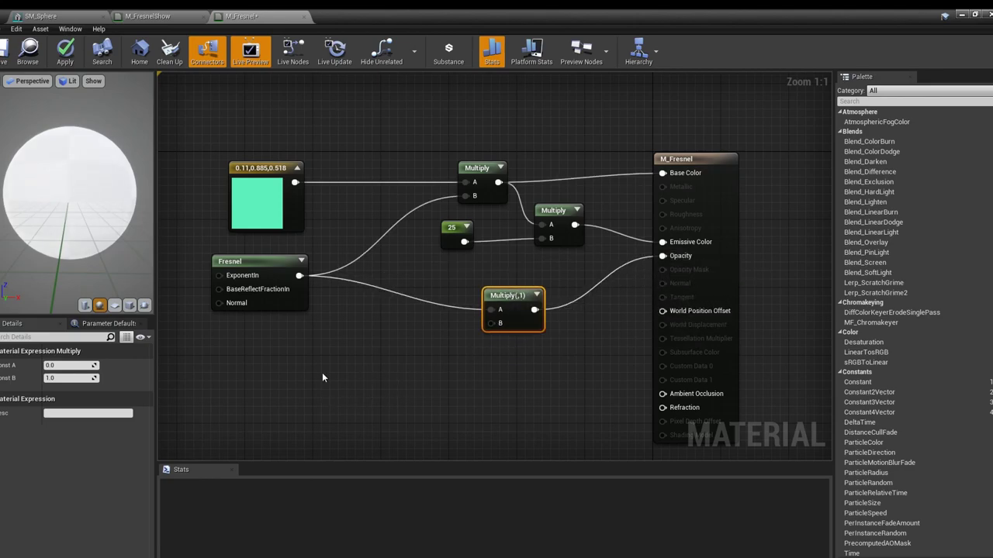
right_click_drag(322, 378, 482, 241)
mouse_move(380, 290)
right_mouse_down()
mouse_move(407, 288)
mouse_move(395, 293)
right_mouse_up()
Add a Rotator node (center 0.5, 0.5, speed 0.25) below the Fresnel node
right_click(254, 259)
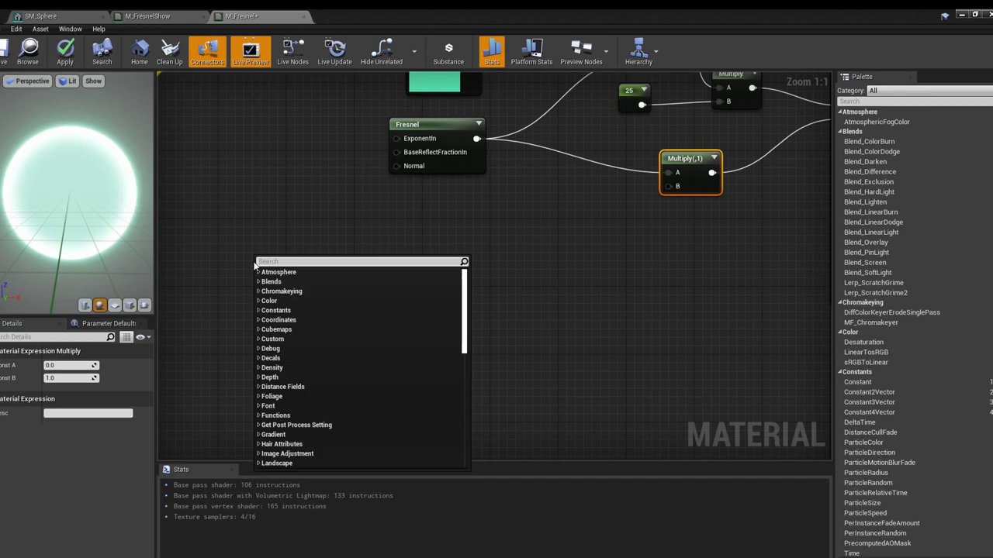
type("rot")
left_click(273, 281)
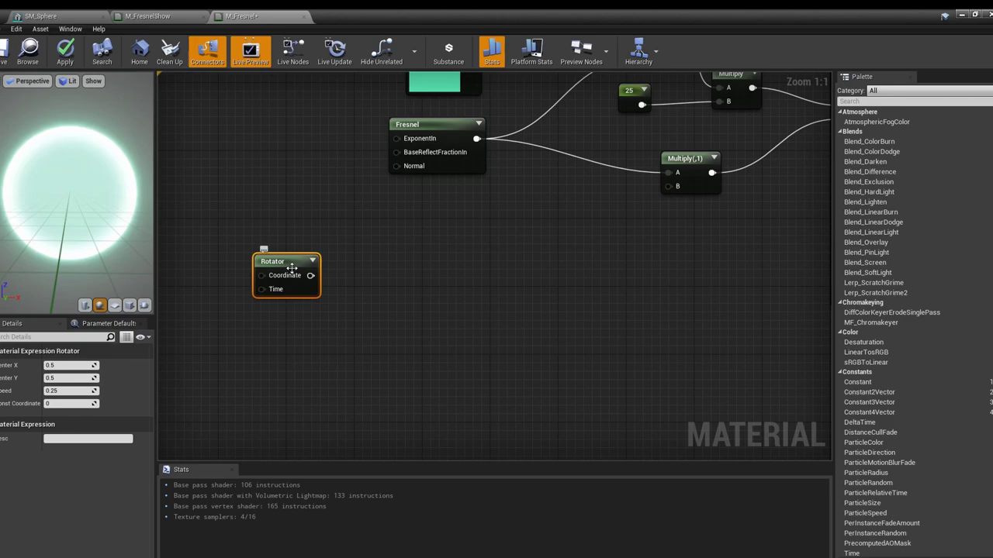
mouse_move(261, 289)
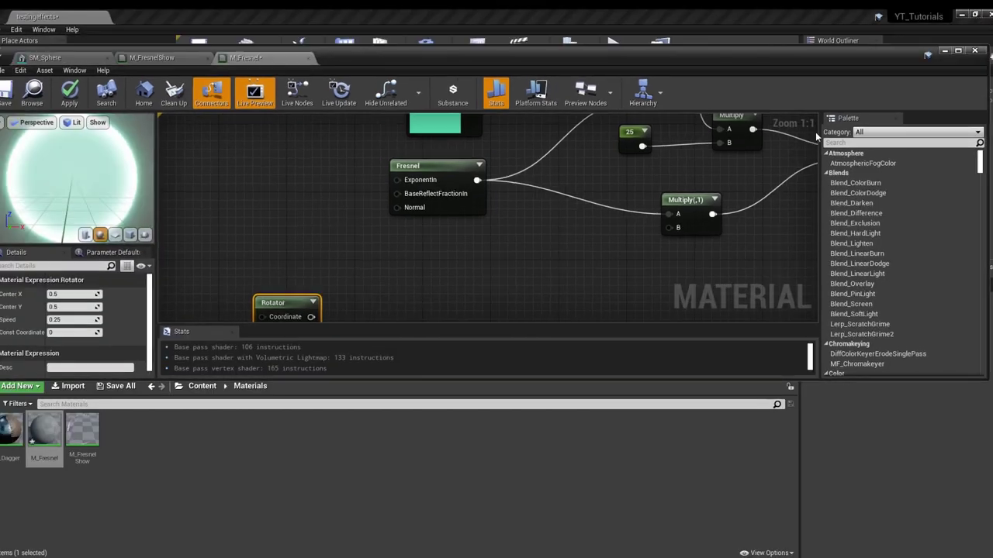
Drag basicalpha_02 from Content > Textures into the M_Fresnel graph as a Texture Sample
left_click(975, 14)
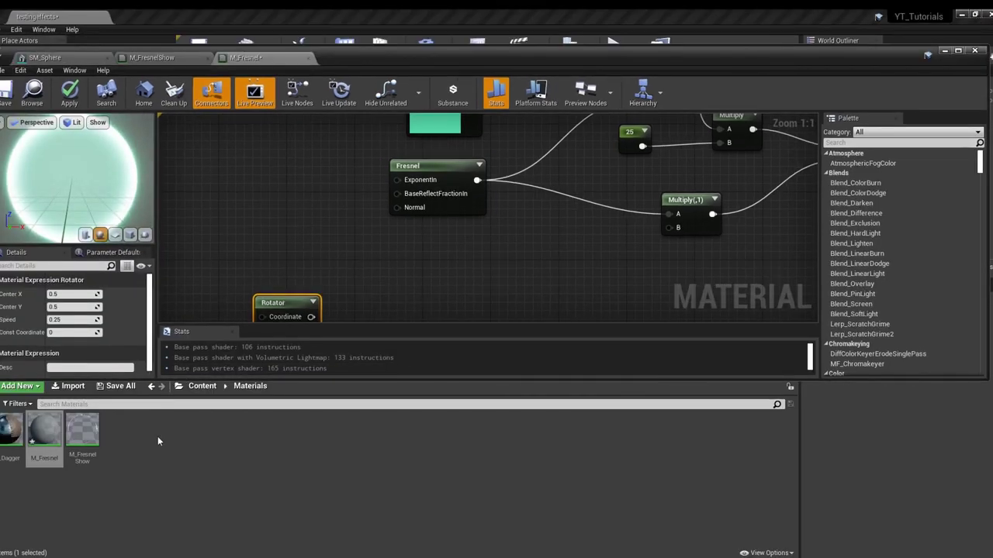
left_click(200, 386)
double_click(194, 454)
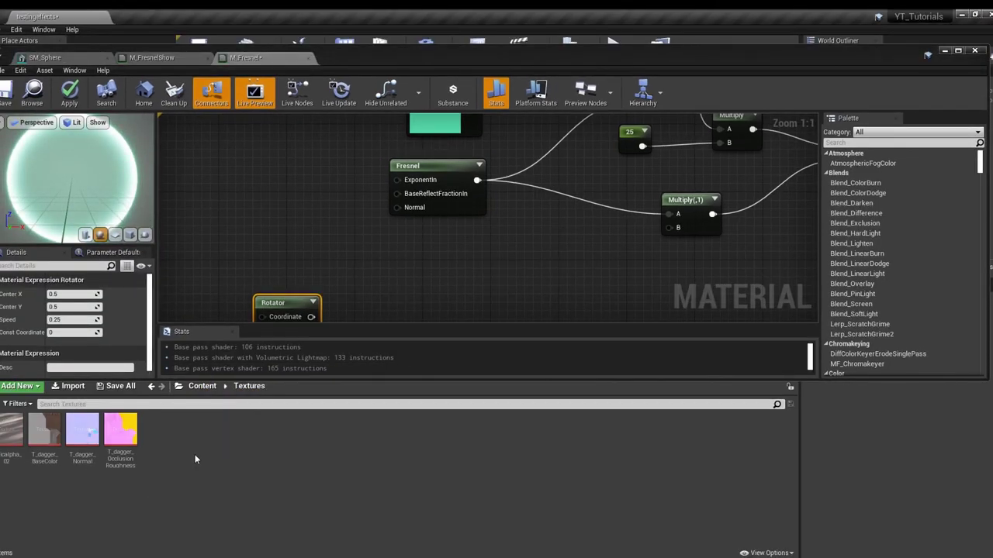
left_click_drag(5, 427, 426, 266)
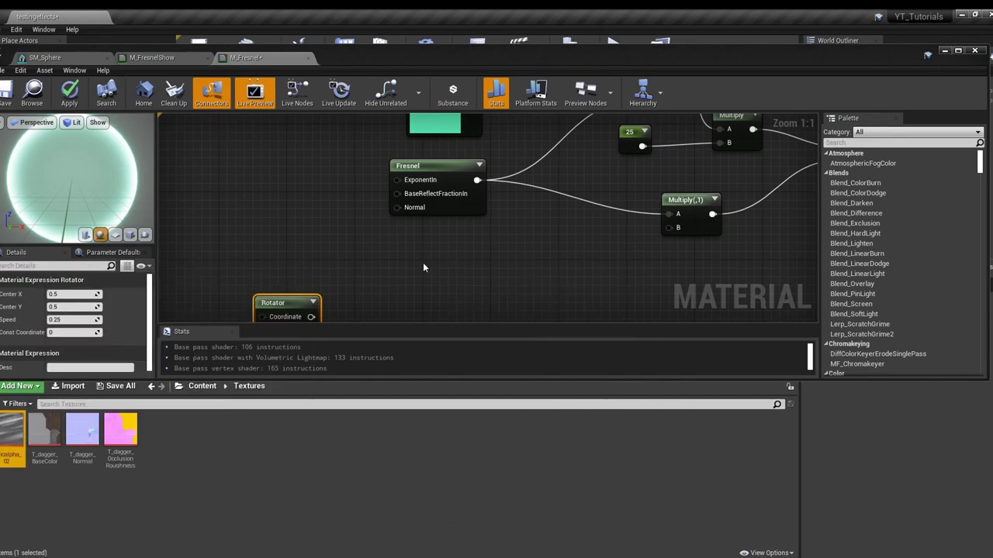
left_click(958, 52)
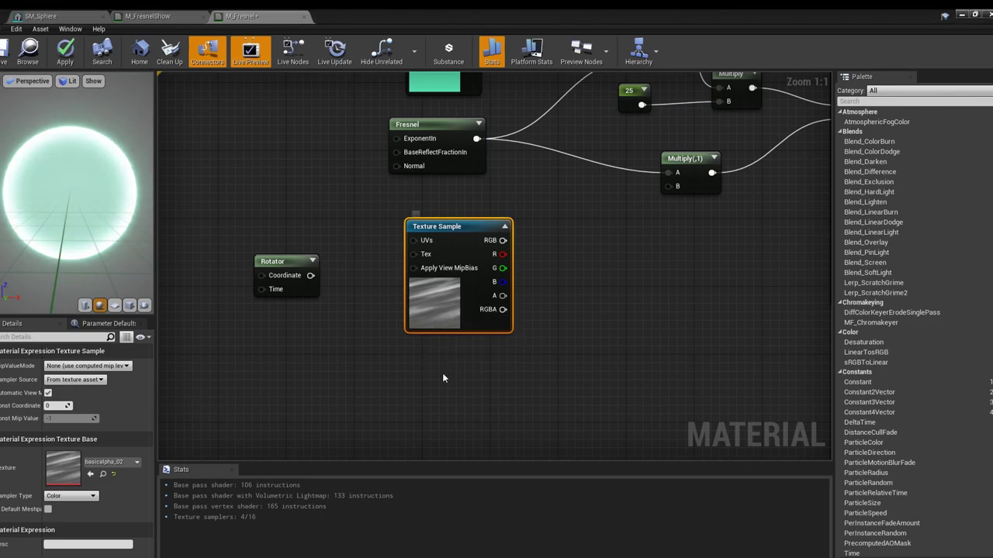
Browse the sample's texture list, keeping basicalpha_02 as its texture
left_click(117, 462)
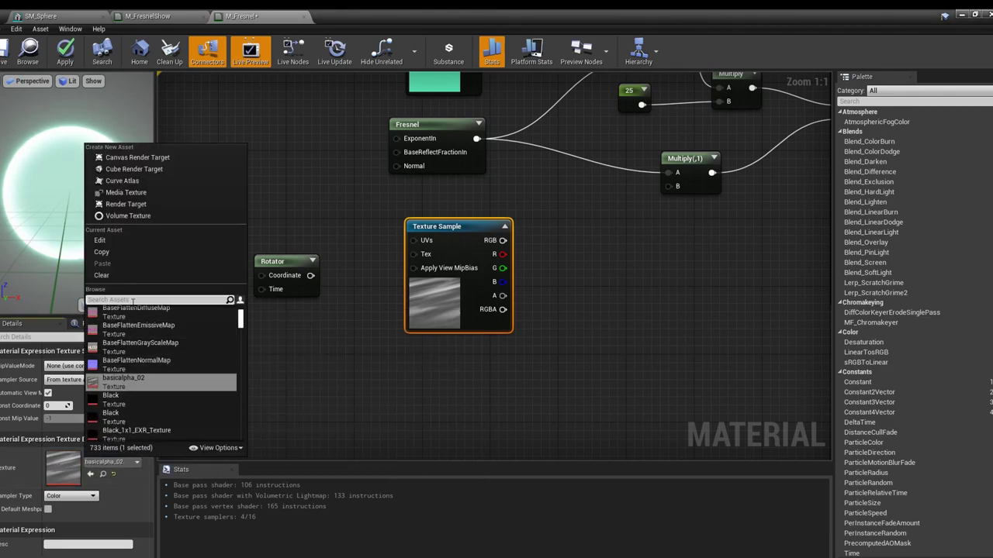
type("grunge")
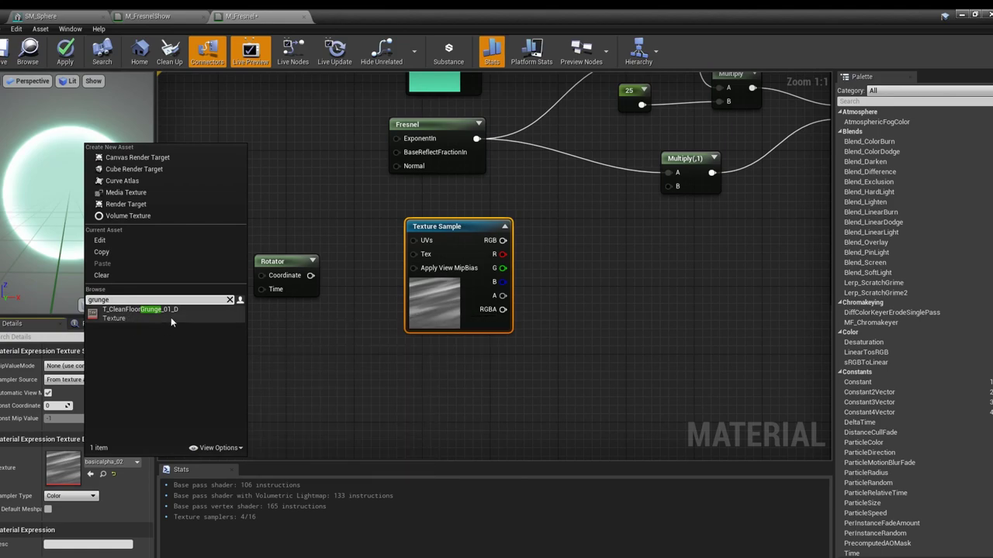
key("BackSpace")
key("BackSpace")
key("BackSpace")
key("BackSpace")
key("BackSpace")
key("BackSpace")
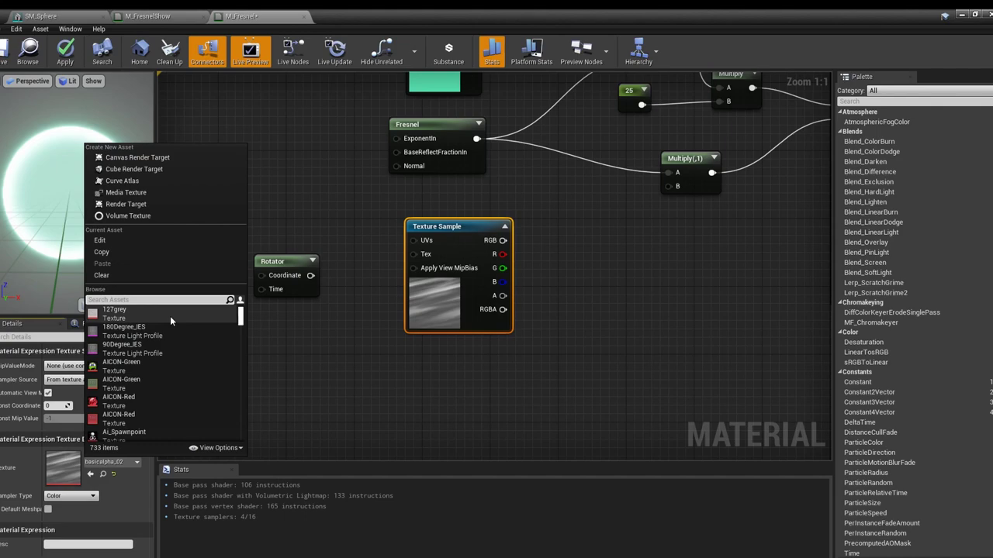
scroll(170, 315, "down", 5)
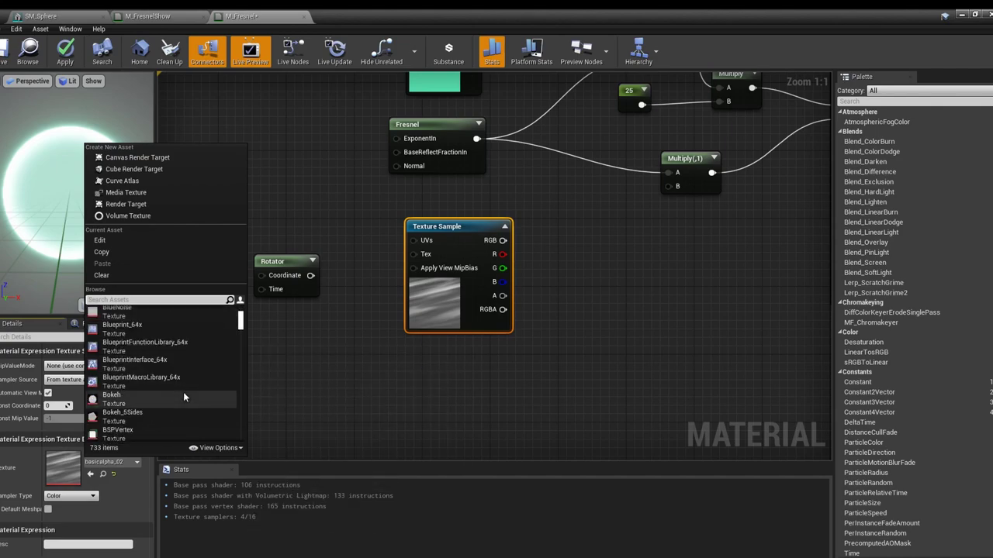
left_click(334, 373)
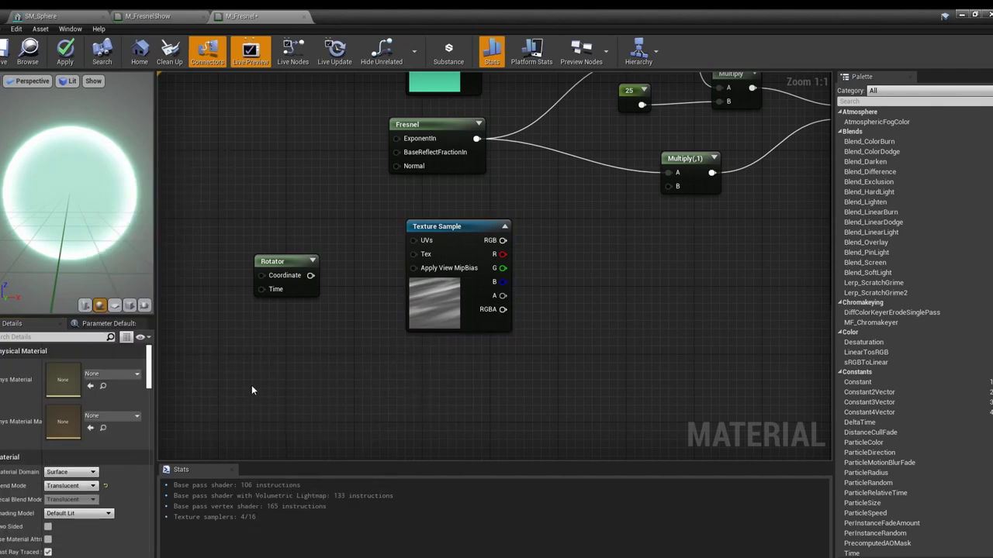
Rearrange the Rotator and Texture Sample nodes and search the graph for an SC node
left_click_drag(289, 264, 416, 240)
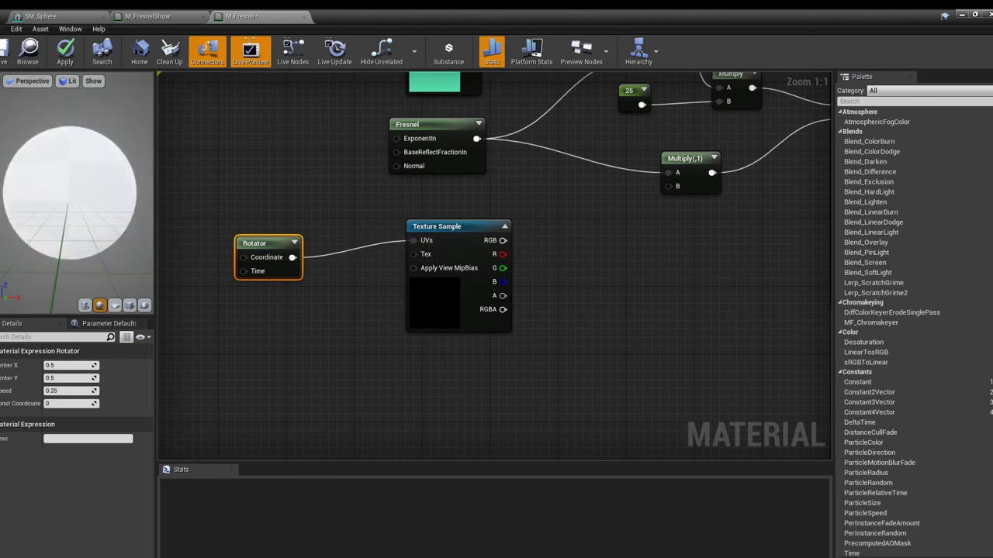
right_click_drag(610, 315, 553, 274)
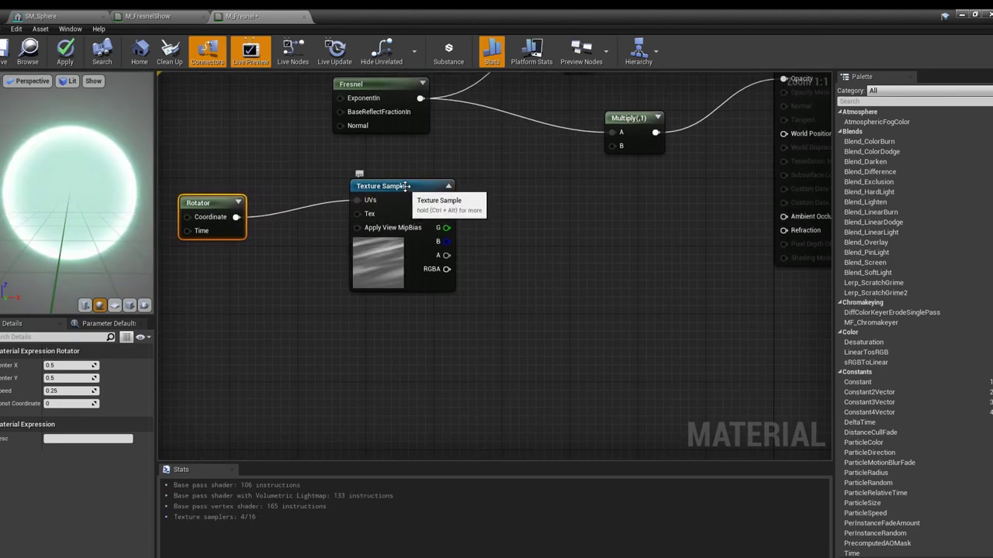
left_click_drag(361, 189, 327, 214)
right_click(563, 291)
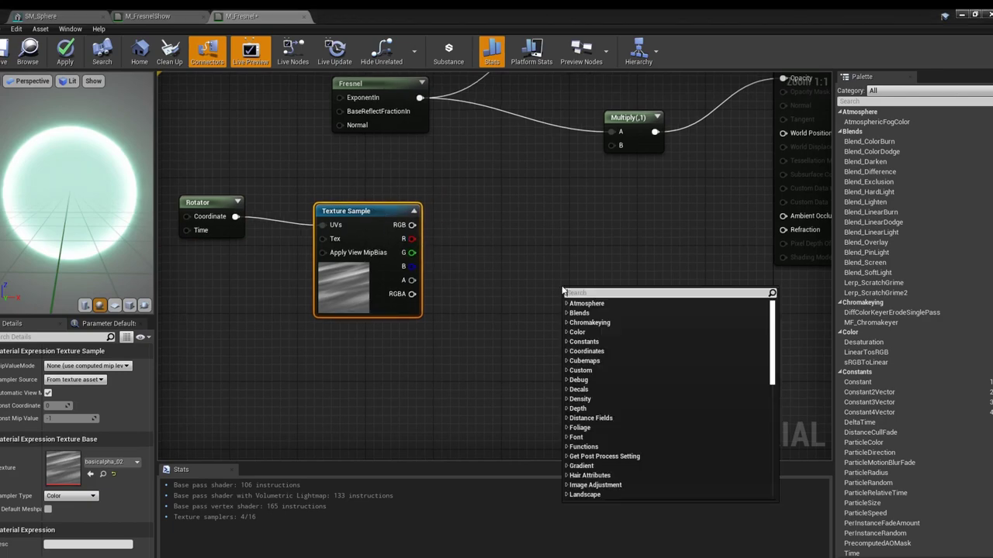
type("S")
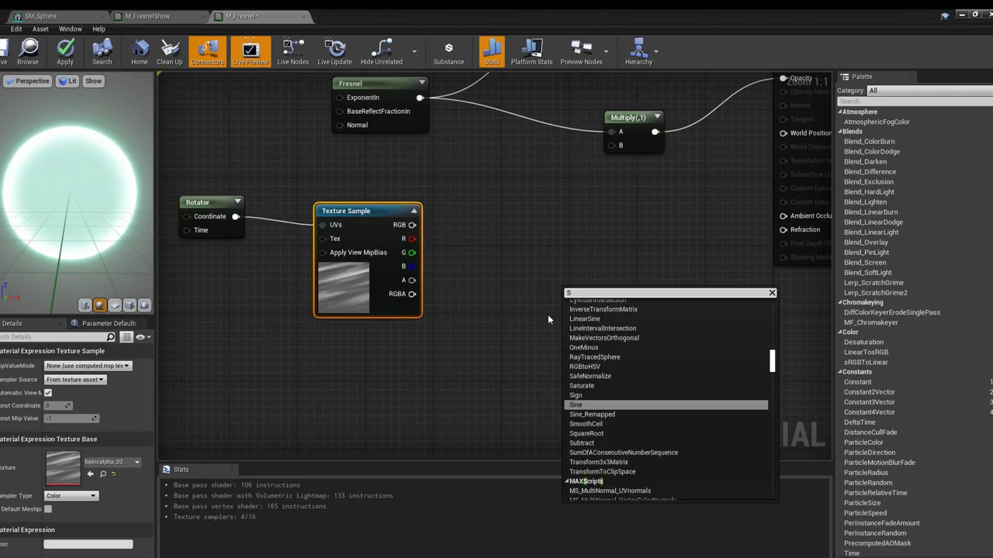
type("C")
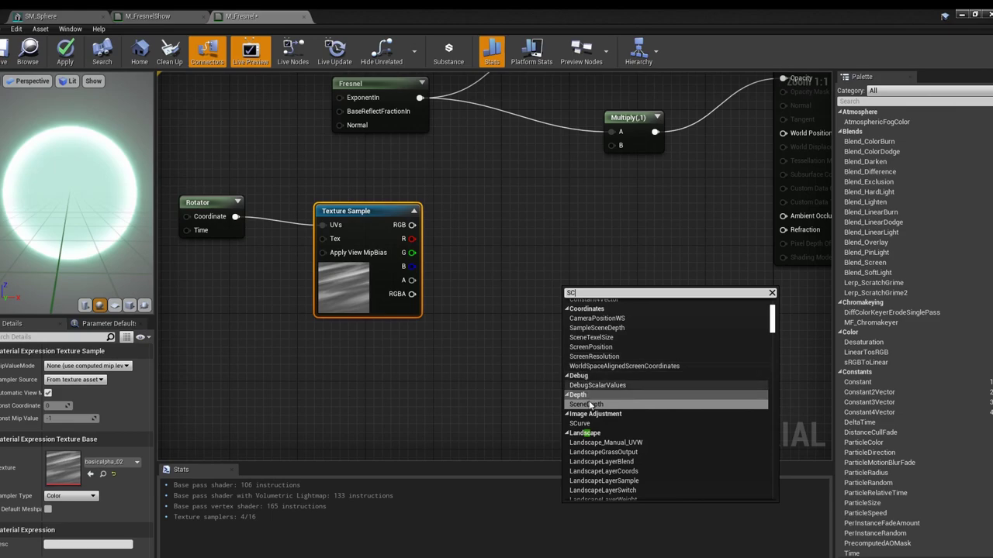
Add an SCurve node, wiring Texture Sample RGB into its In and its Result into Multiply B
left_click(600, 423)
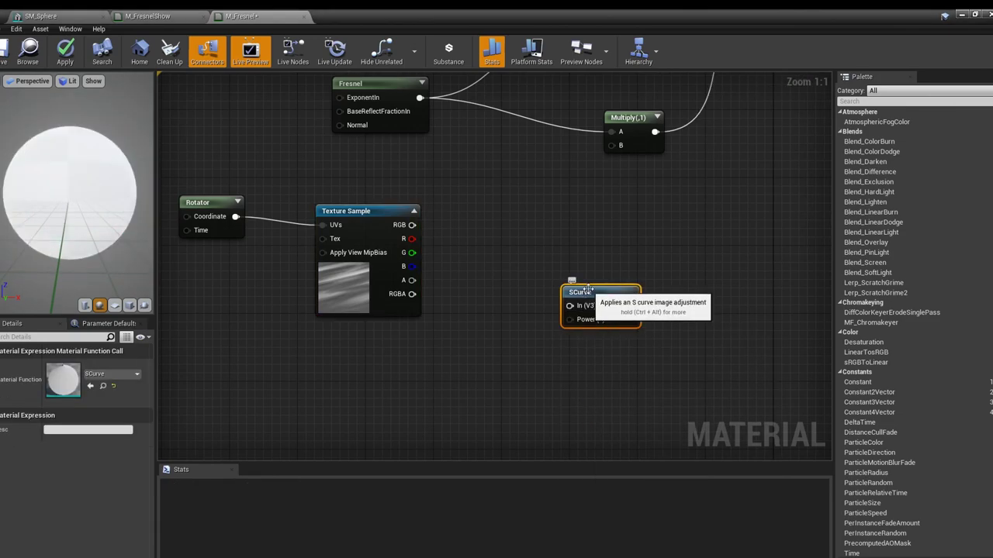
left_click_drag(590, 289, 563, 208)
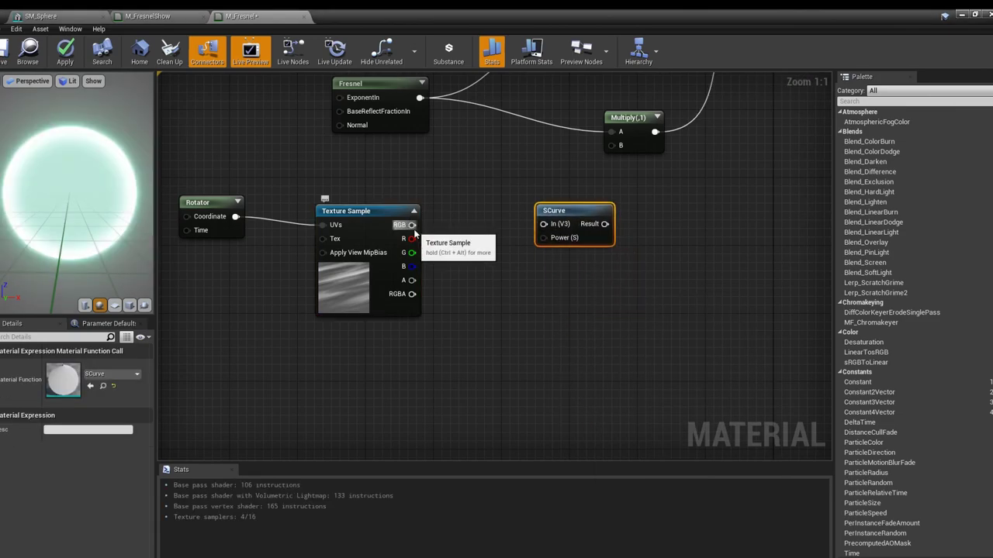
left_click_drag(413, 232, 543, 224)
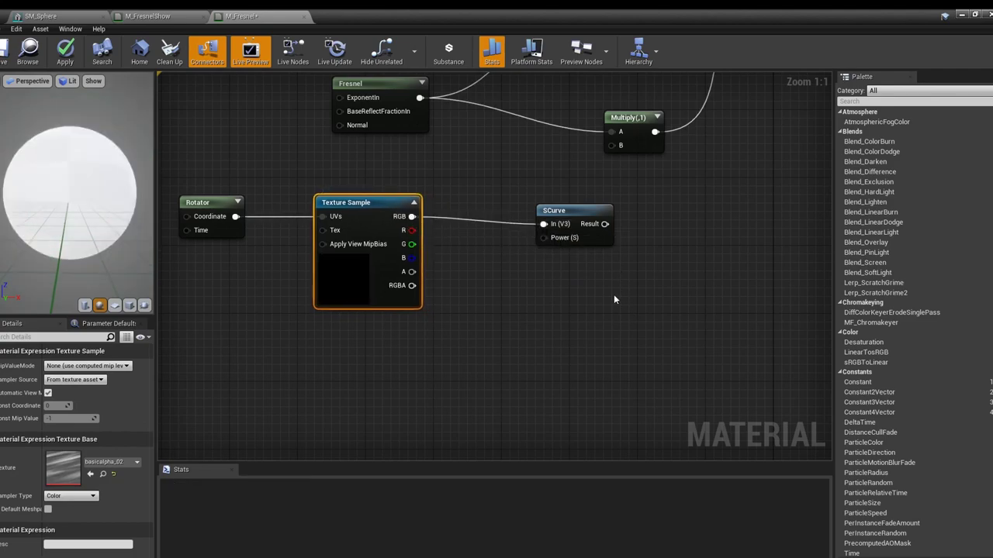
left_click_drag(604, 224, 609, 147)
left_click(555, 334)
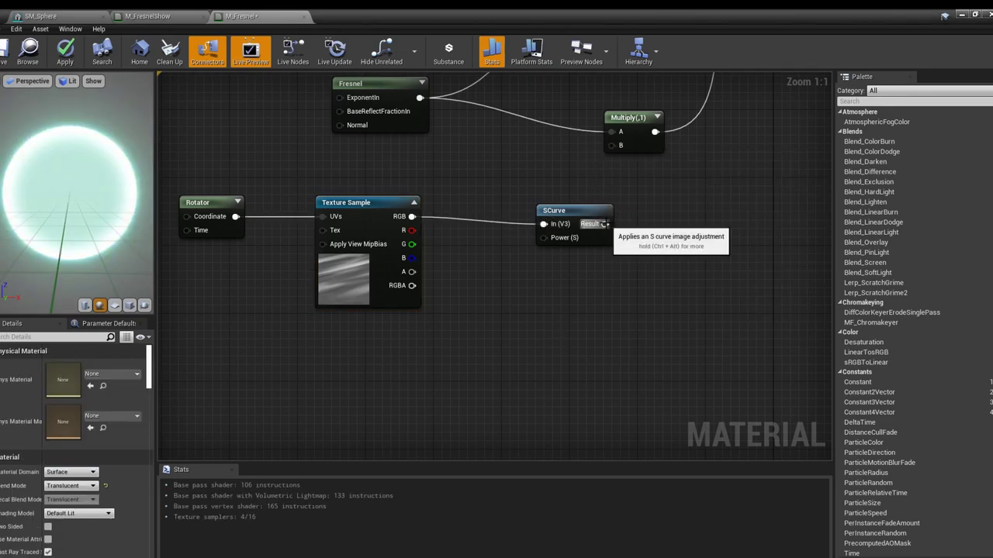
left_click_drag(604, 223, 612, 146)
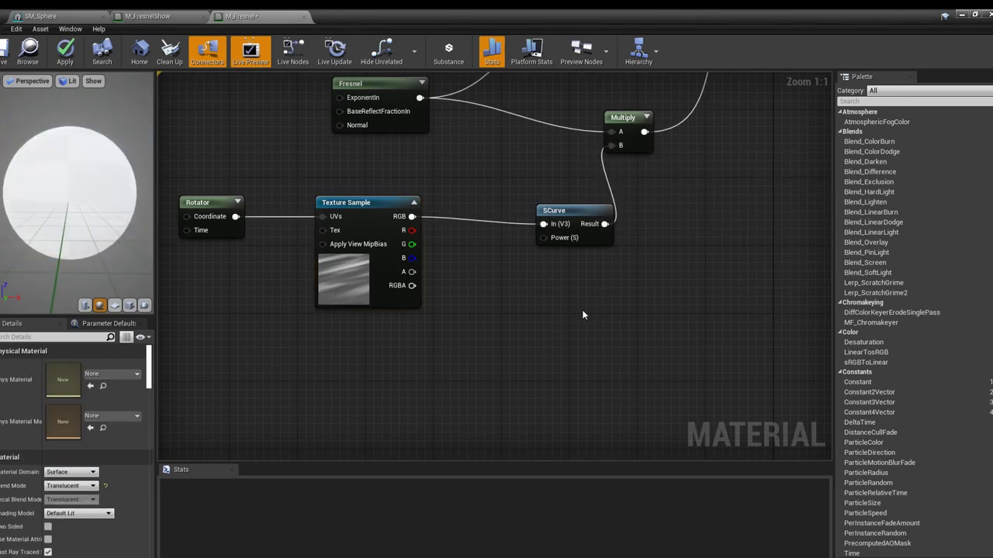
right_click(556, 370)
right_click_drag(465, 346, 452, 339)
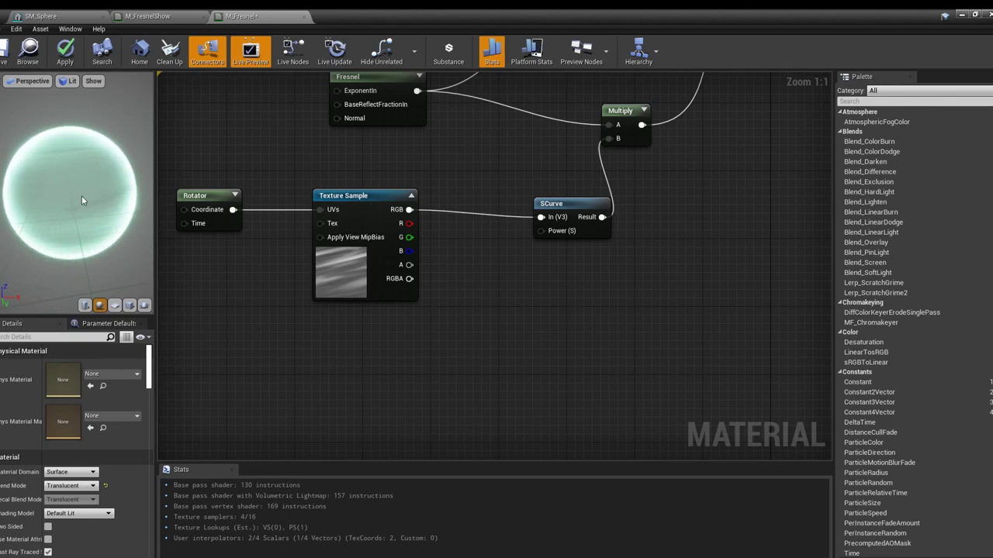
left_click_drag(88, 254, 76, 258)
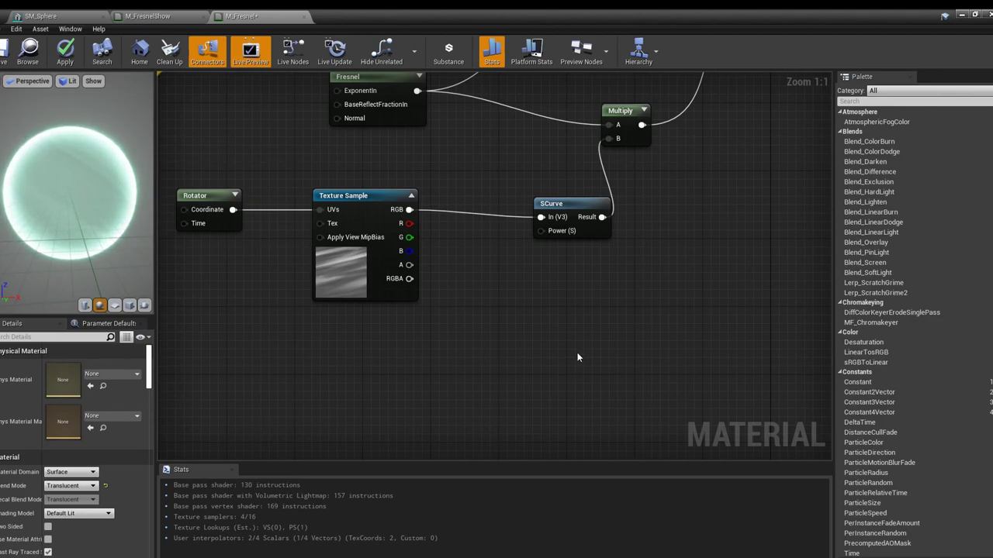
Add a Constant node and connect it to the SCurve's Power input
right_click(523, 307)
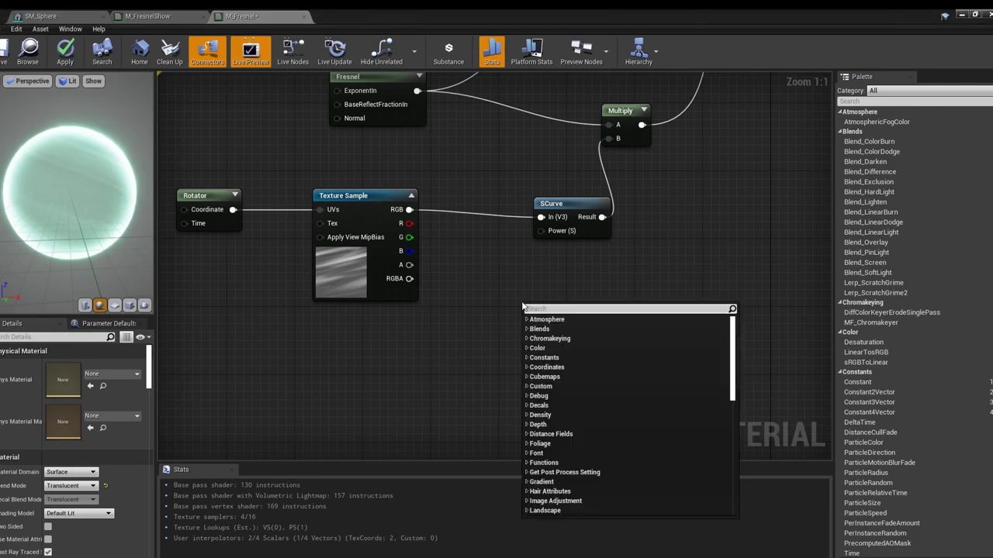
type("CON")
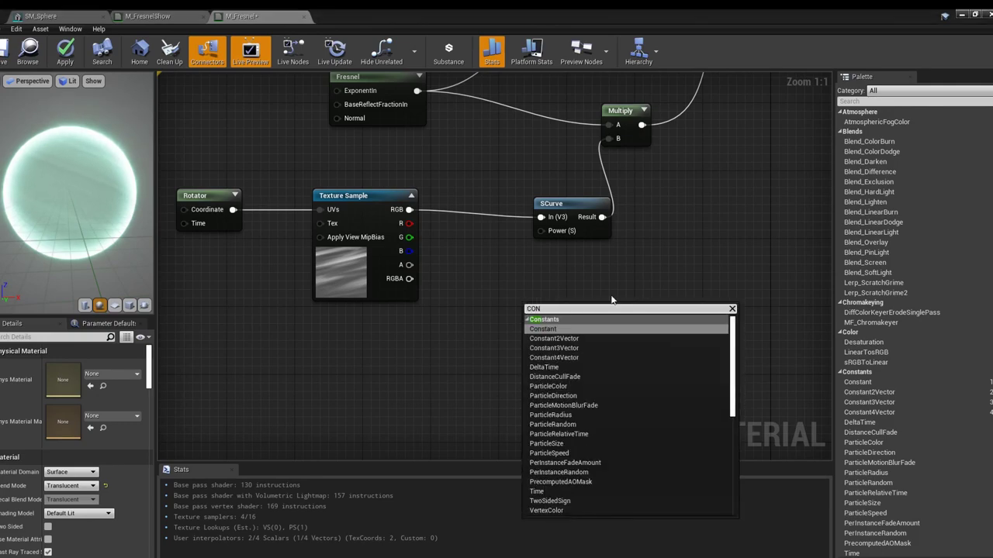
left_click(651, 333)
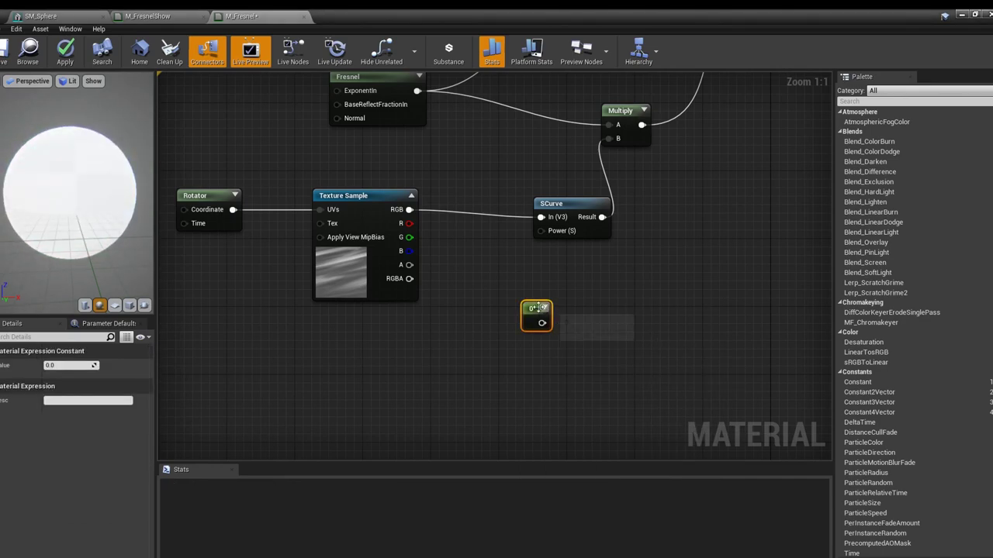
left_click_drag(547, 325, 538, 226)
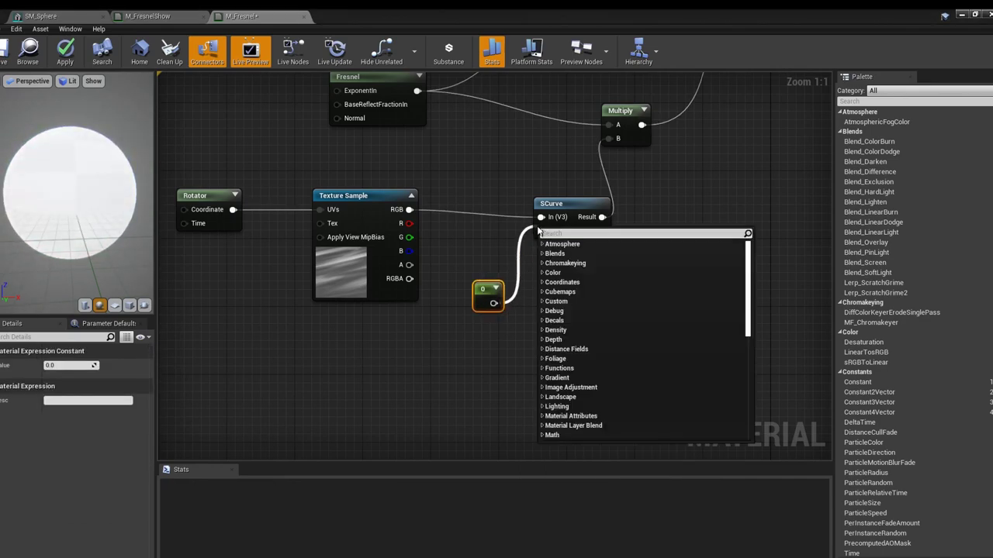
left_click(526, 236)
left_click_drag(494, 303, 541, 231)
Set the Constant node's value to 2 in the Details panel
left_click(486, 294)
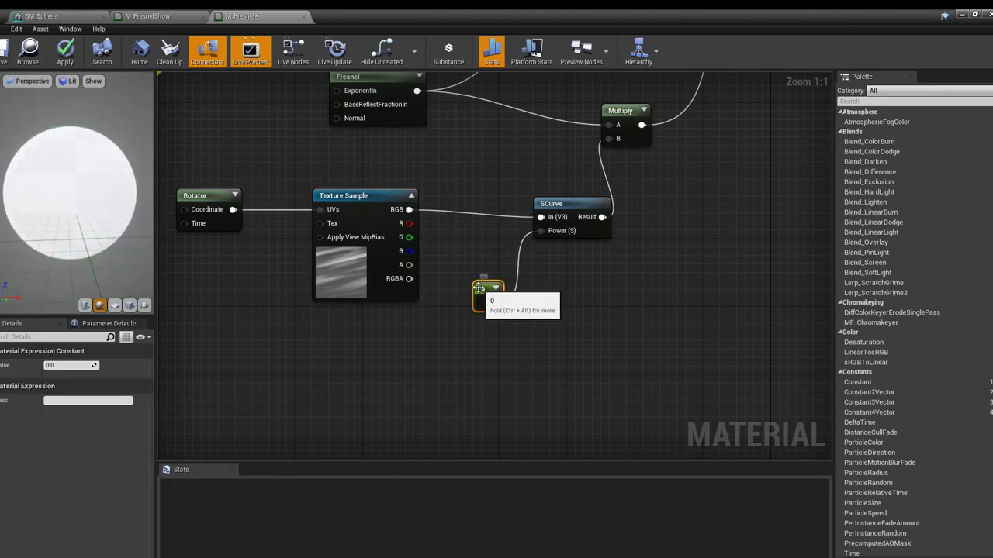
left_click(48, 365)
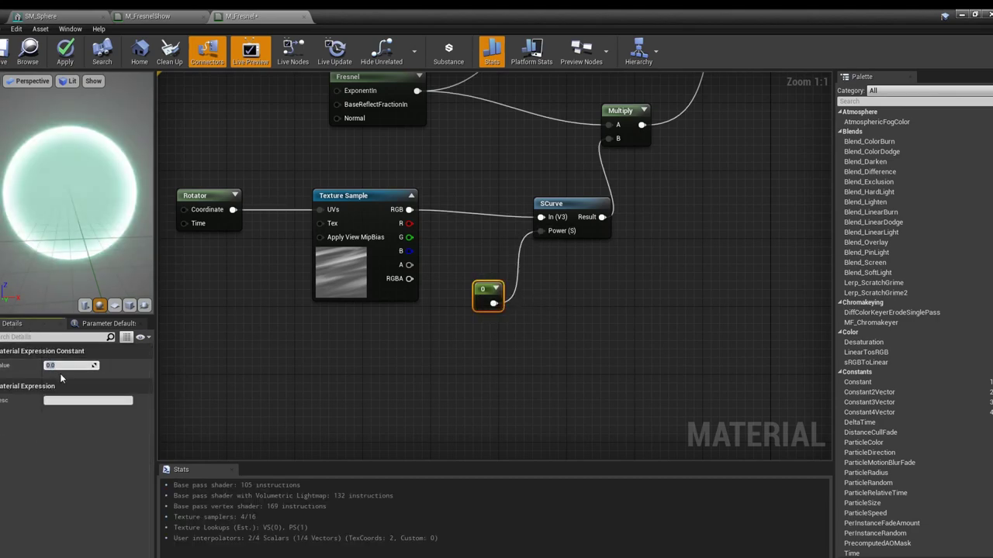
left_click(395, 423)
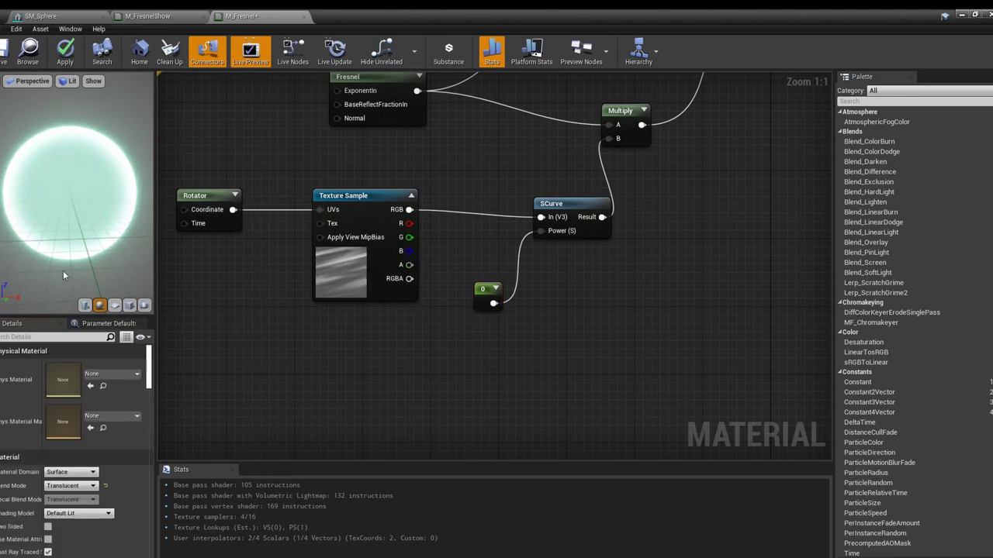
left_click(487, 293)
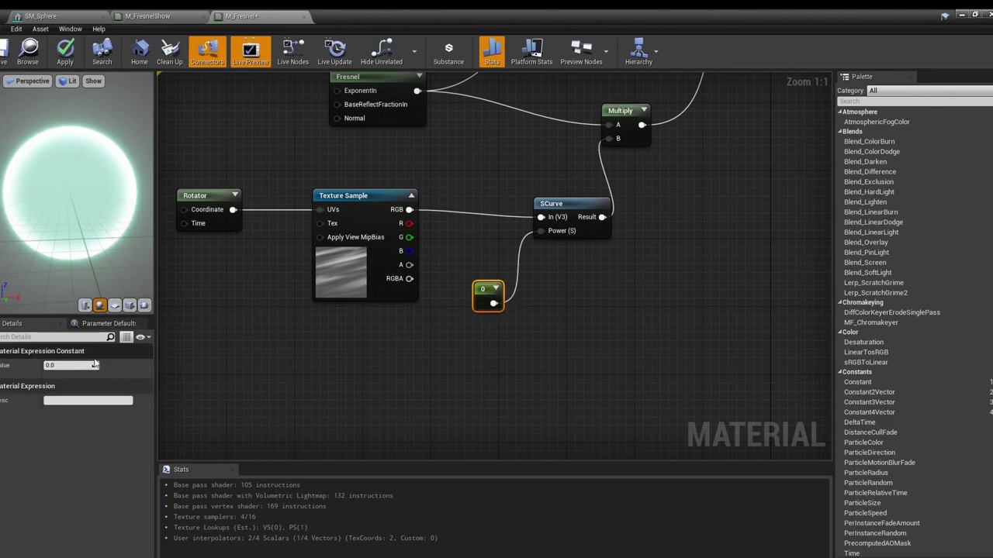
left_click(57, 365)
type("2")
key("Return")
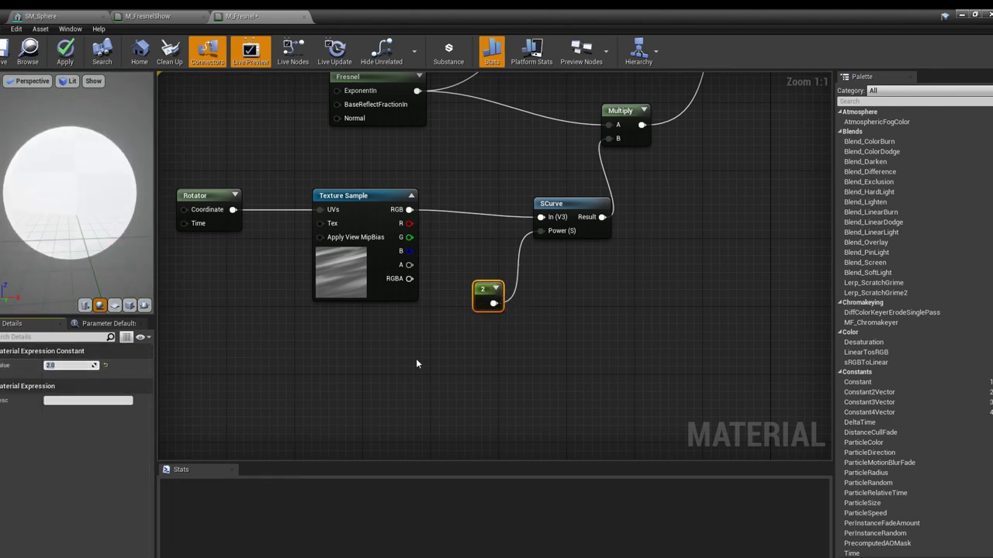
left_click(486, 372)
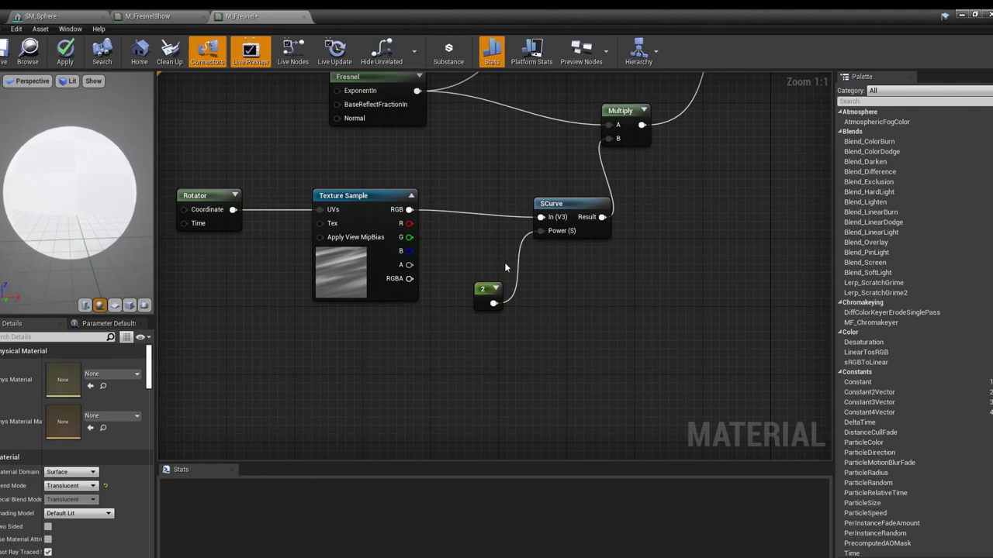
left_click(478, 289)
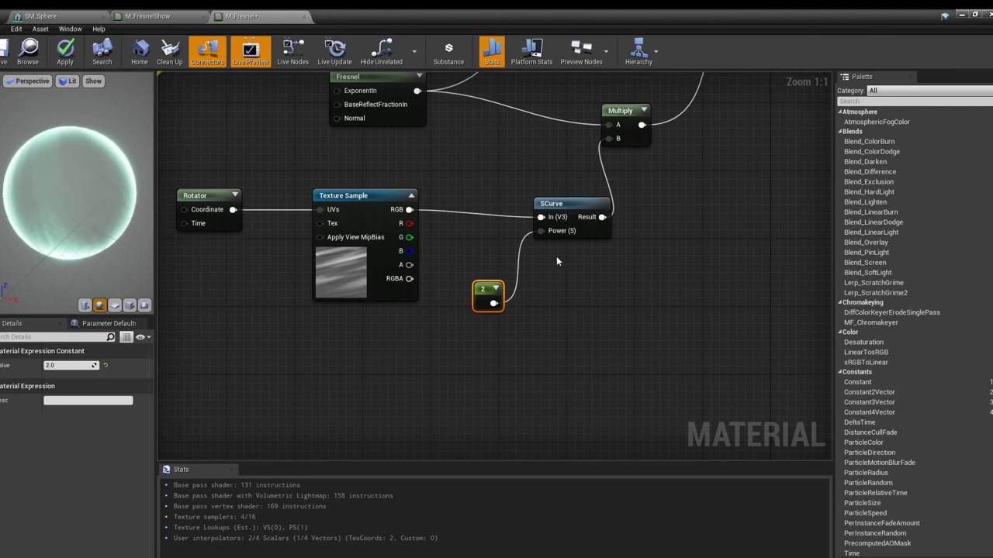
Convert the teal Constant3Vector into a parameter named Color
right_click_drag(647, 335, 624, 371)
scroll(624, 371, "down", 5)
scroll(608, 369, "up", 3)
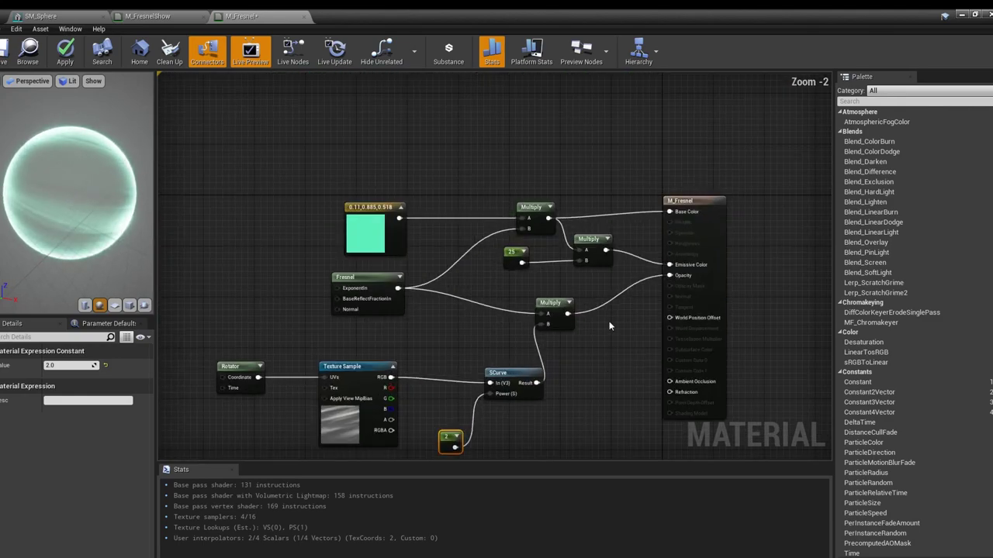
left_click(364, 208)
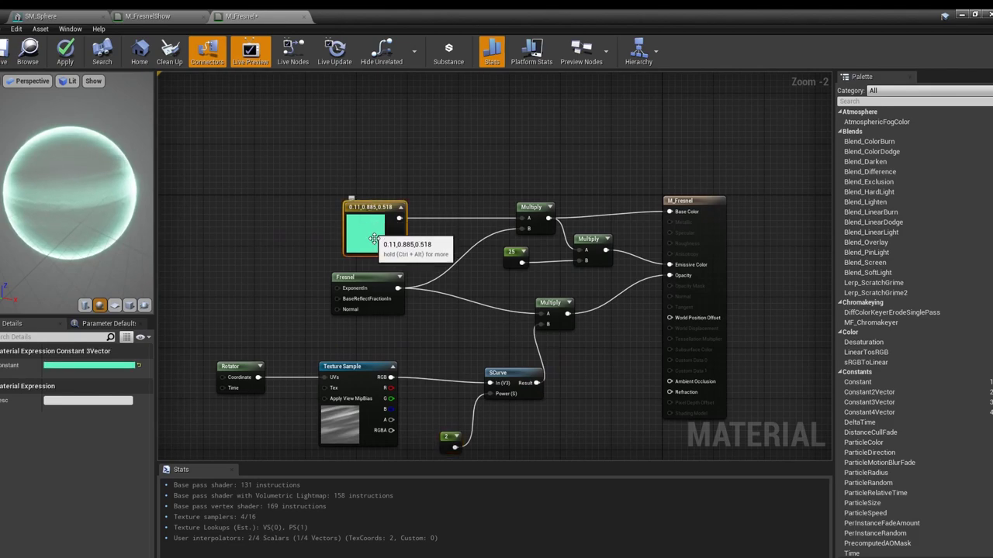
right_click(365, 207)
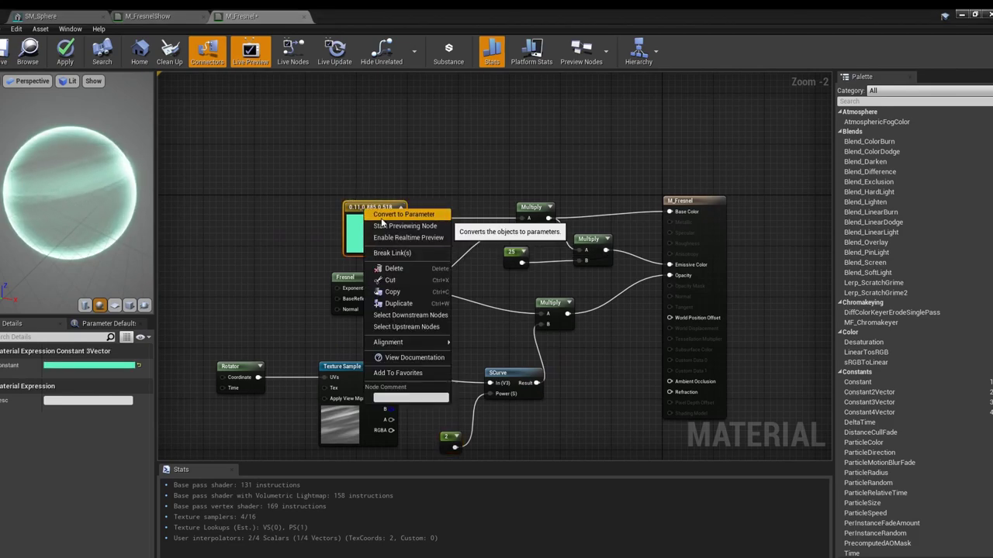
left_click(382, 217)
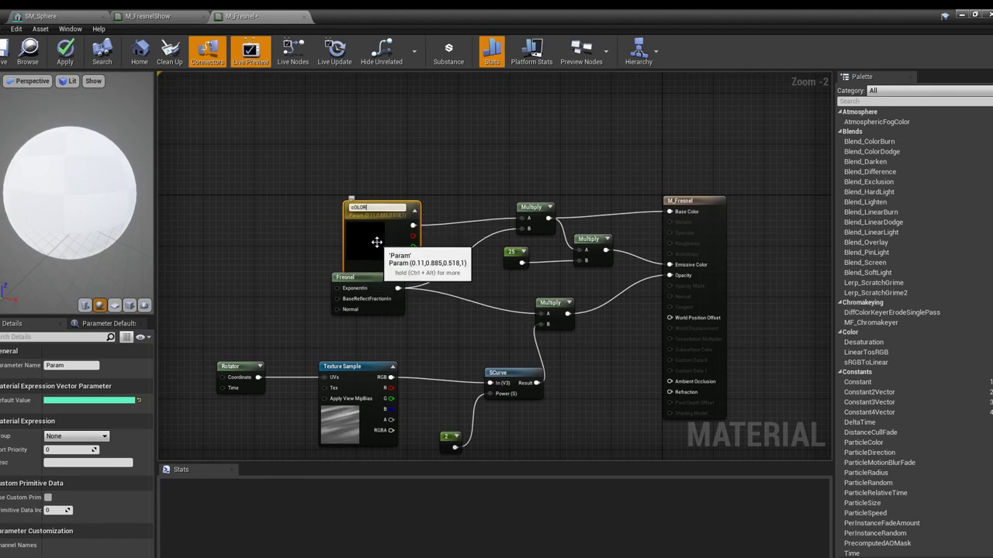
type("Color")
key("Return")
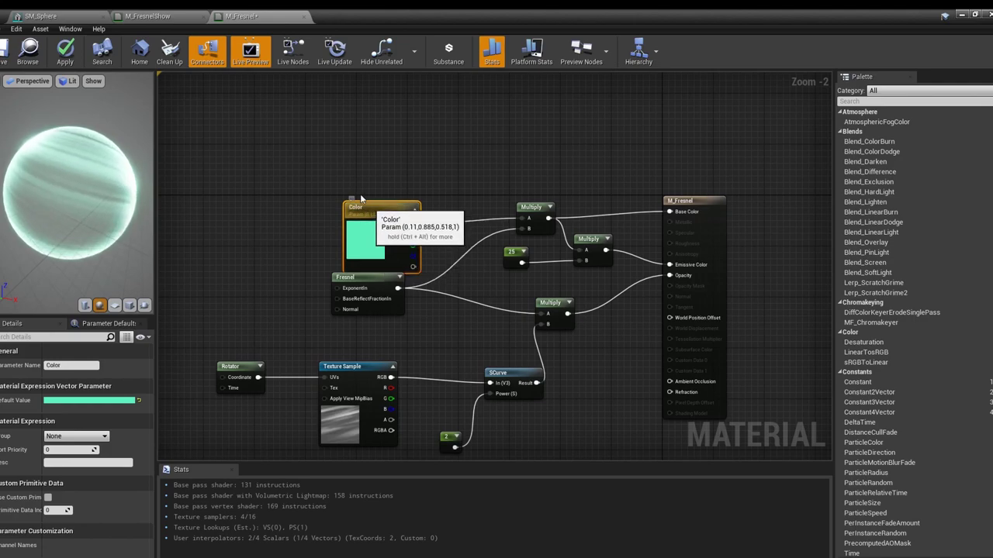
Reposition the Color parameter node and save M_Fresnel
left_click_drag(376, 243, 350, 206)
left_click(298, 256)
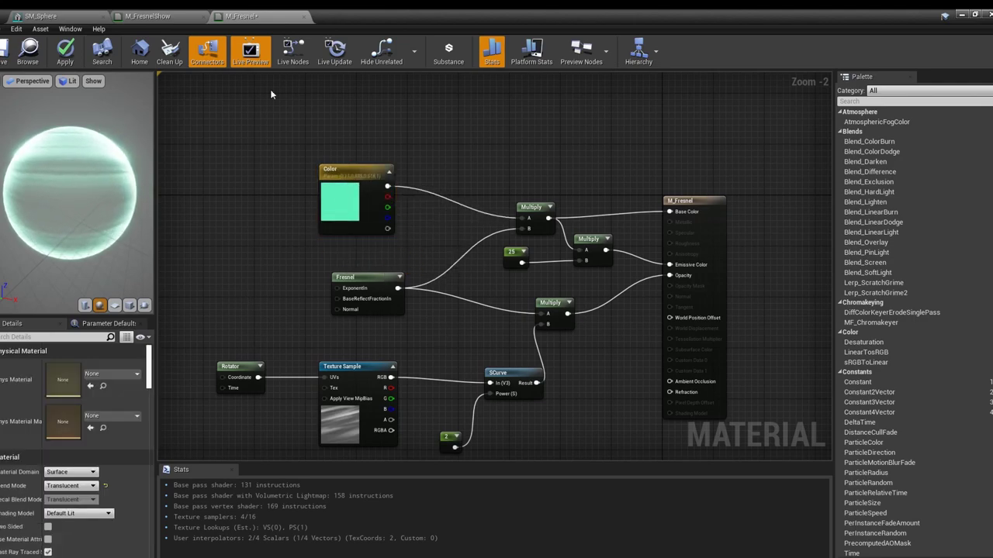
left_click(4, 53)
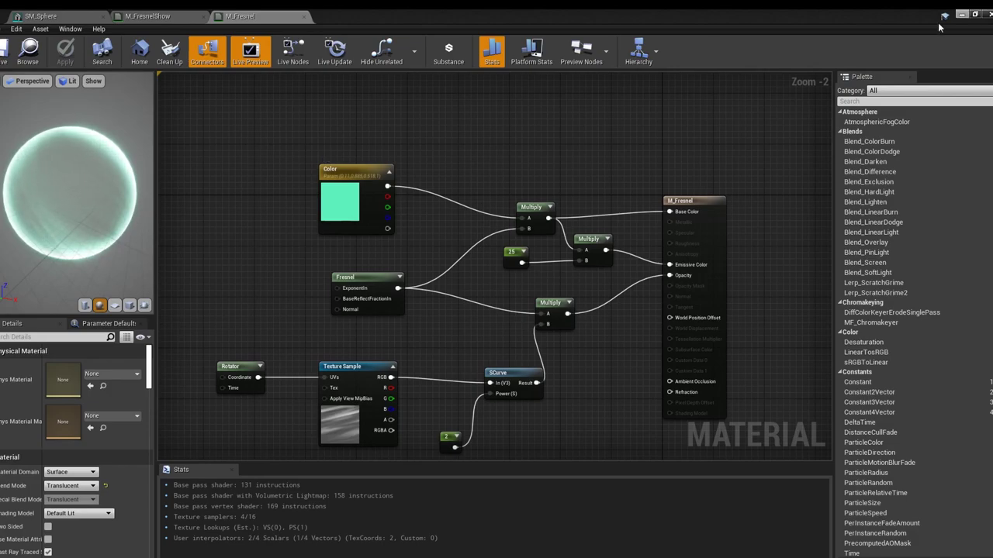
Create a material instance of M_Fresnel in Materials named M_Fresnel_INST and open it
left_click(962, 14)
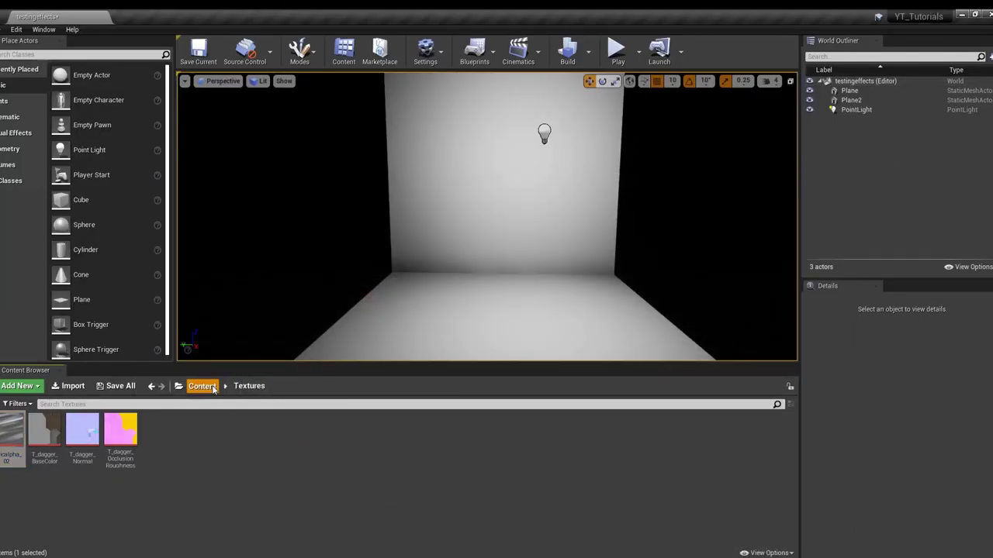
left_click(201, 386)
double_click(11, 450)
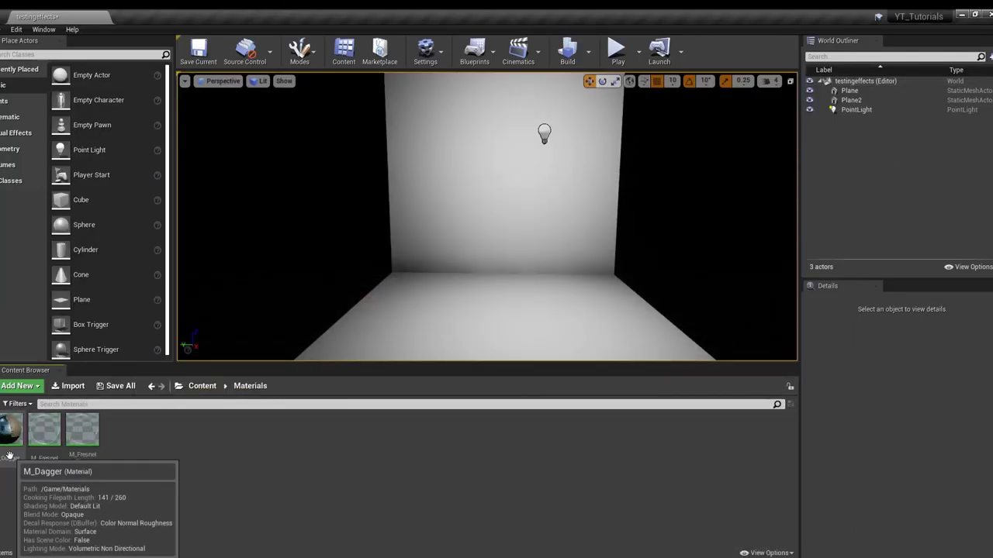
left_click(44, 433)
right_click(48, 435)
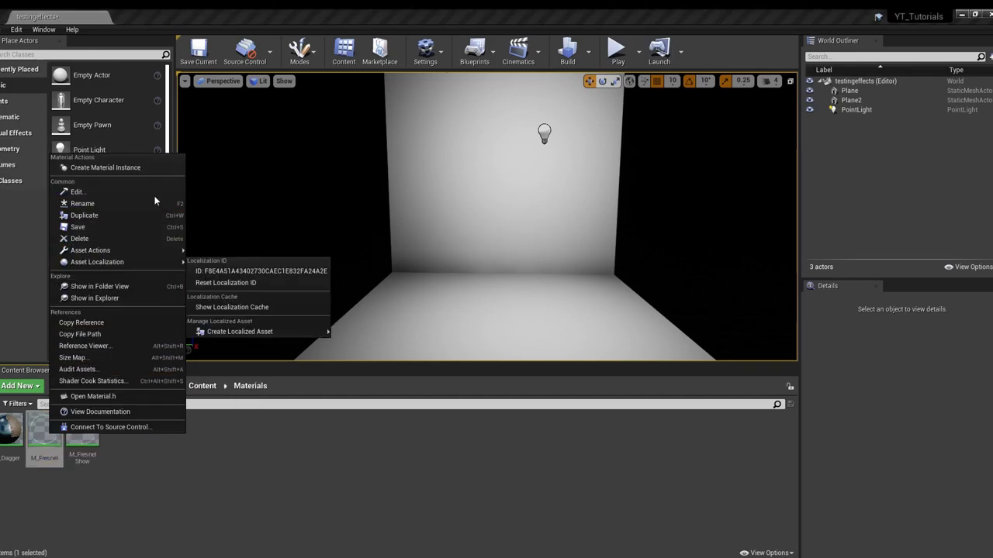
left_click(129, 168)
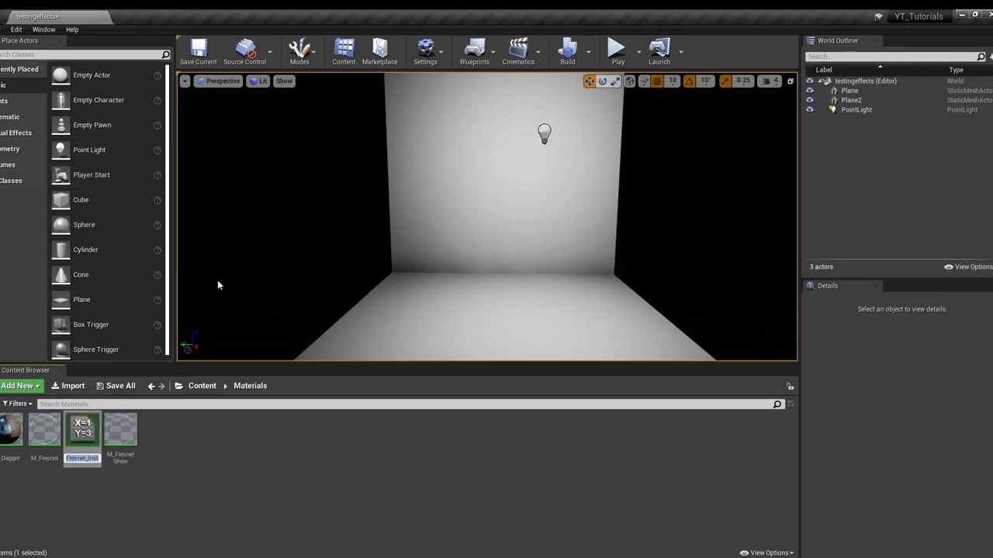
type("M_Fresnel_")
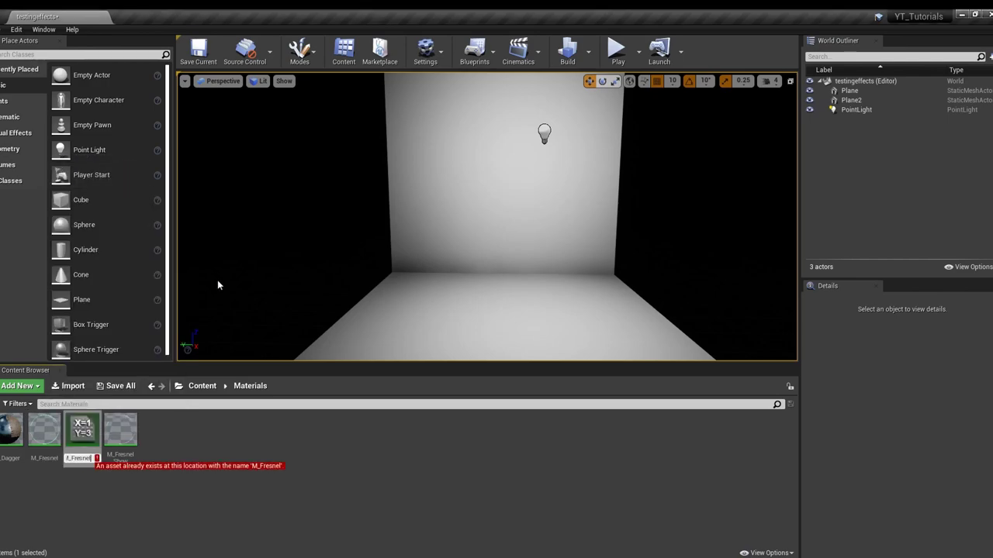
type("INST")
key("Return")
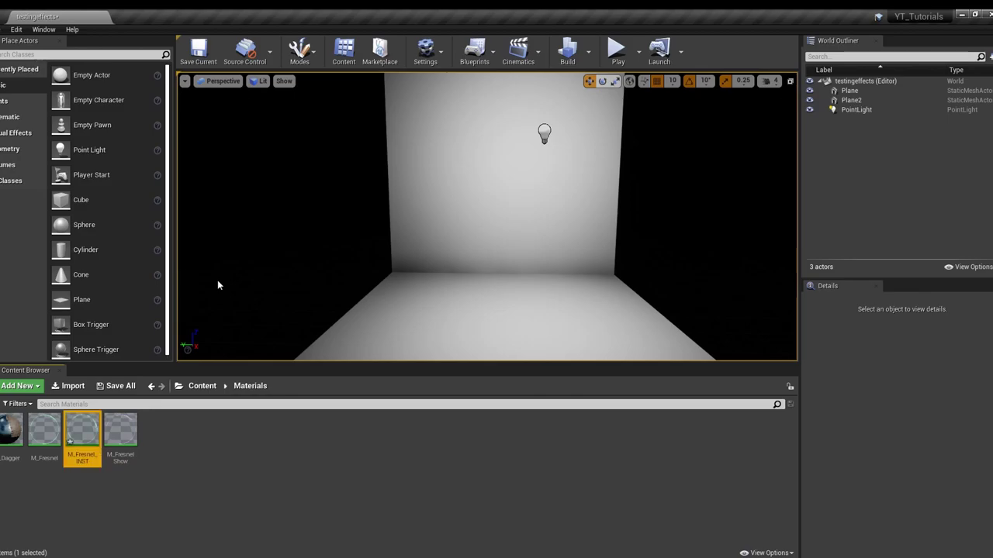
double_click(87, 446)
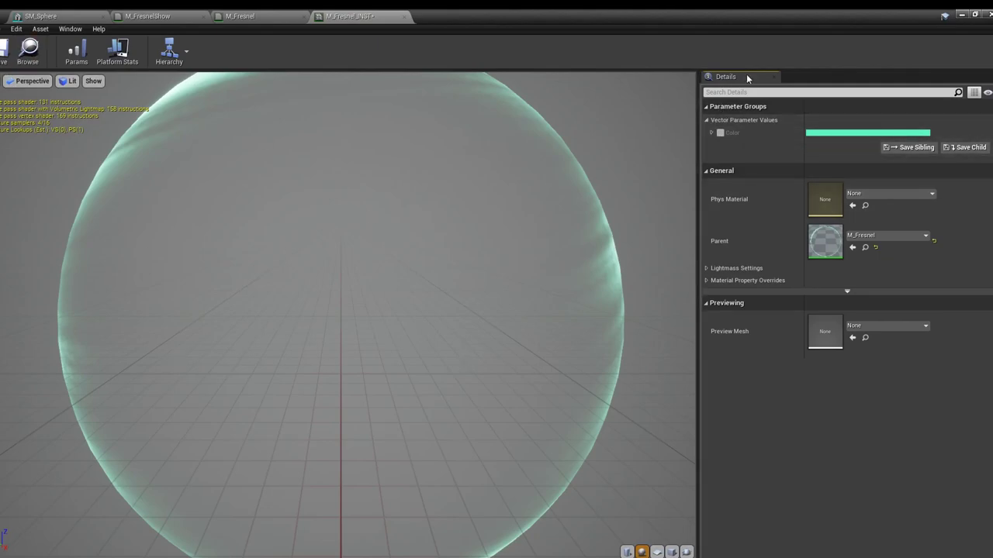
Override the Color parameter with a dark blue (0.025604, 0.056375, 0.463542)
left_click(712, 133)
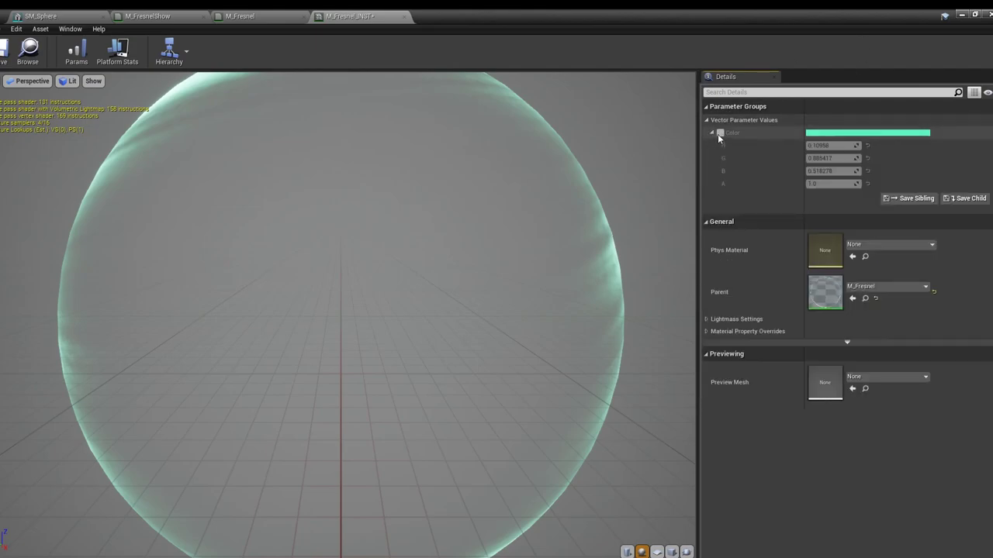
left_click(719, 133)
left_click(894, 132)
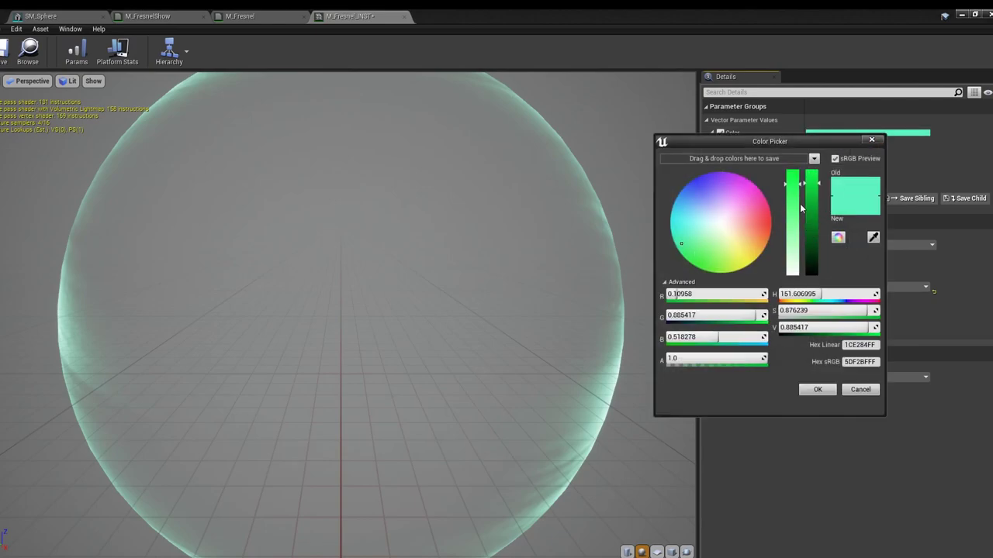
left_click_drag(811, 185, 812, 226)
left_click(708, 269)
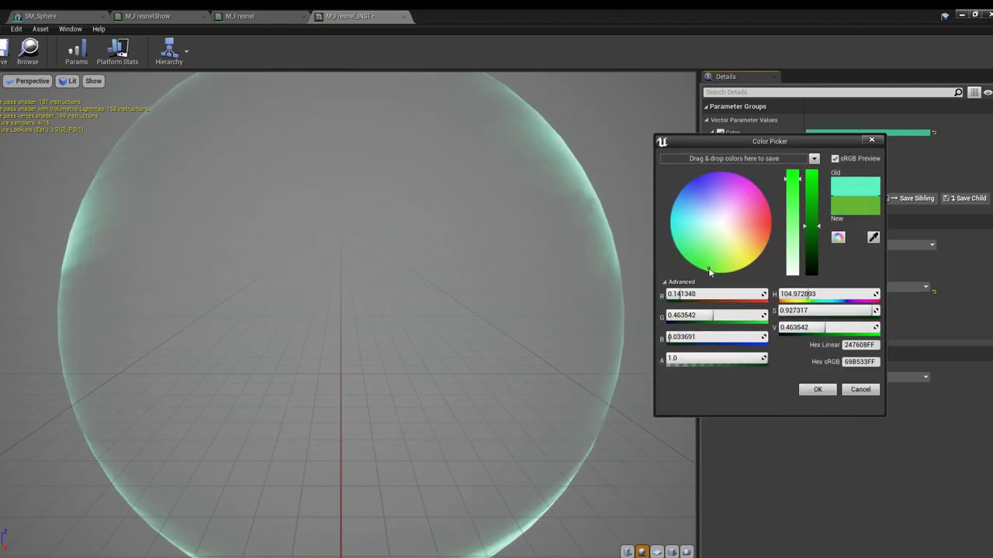
left_click_drag(708, 270, 693, 182)
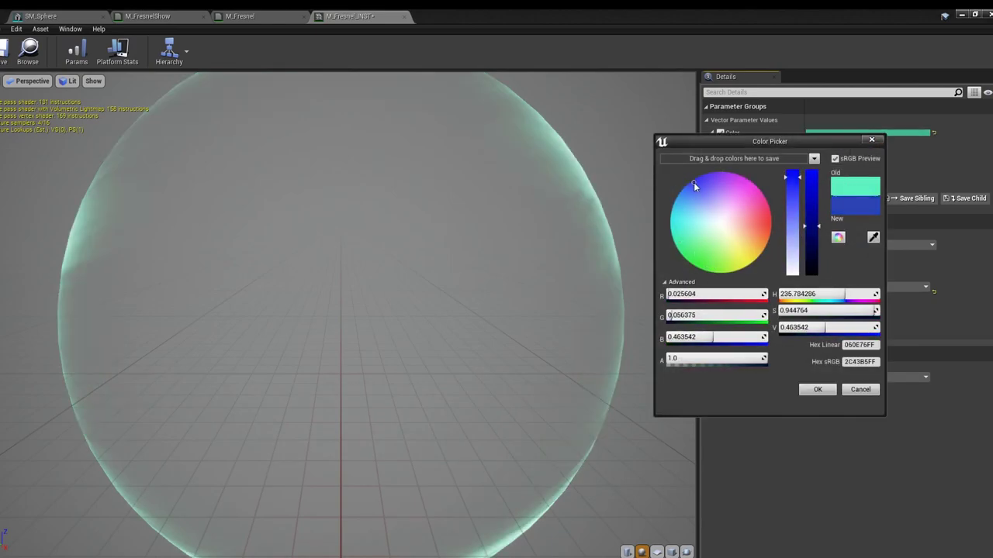
left_click(815, 392)
Inspect the blue-rimmed preview sphere and save M_Fresnel_INST
left_click_drag(555, 406, 462, 378)
scroll(442, 367, "down", 5)
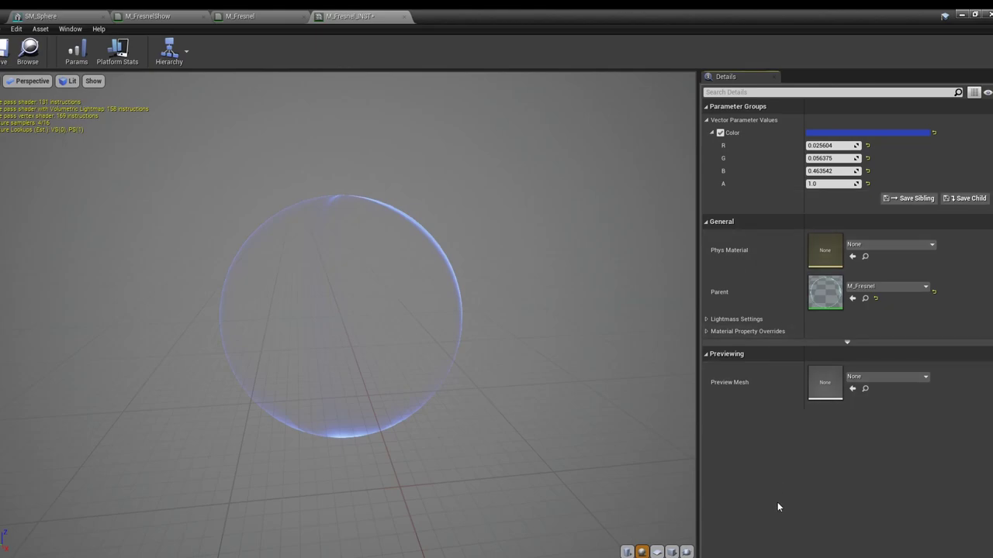
left_click(7, 65)
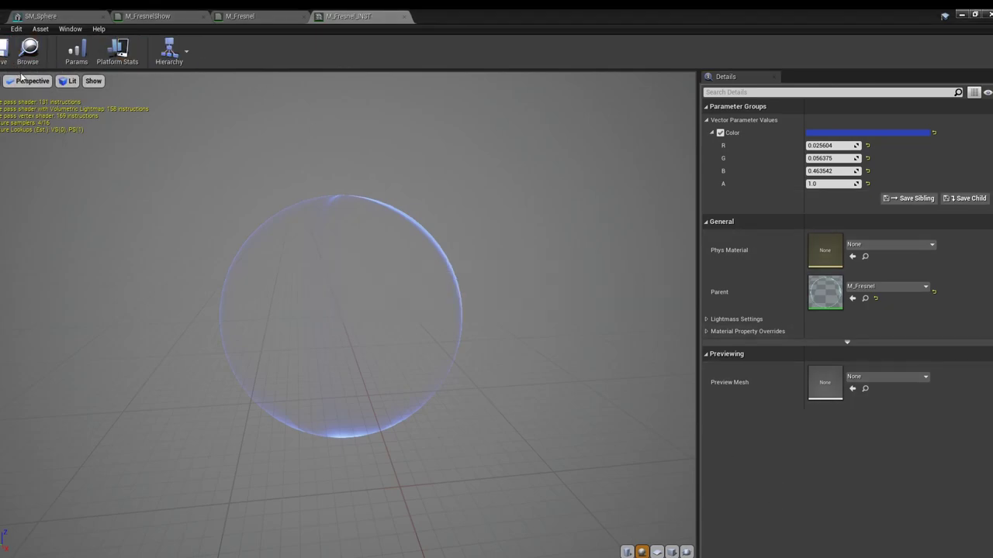